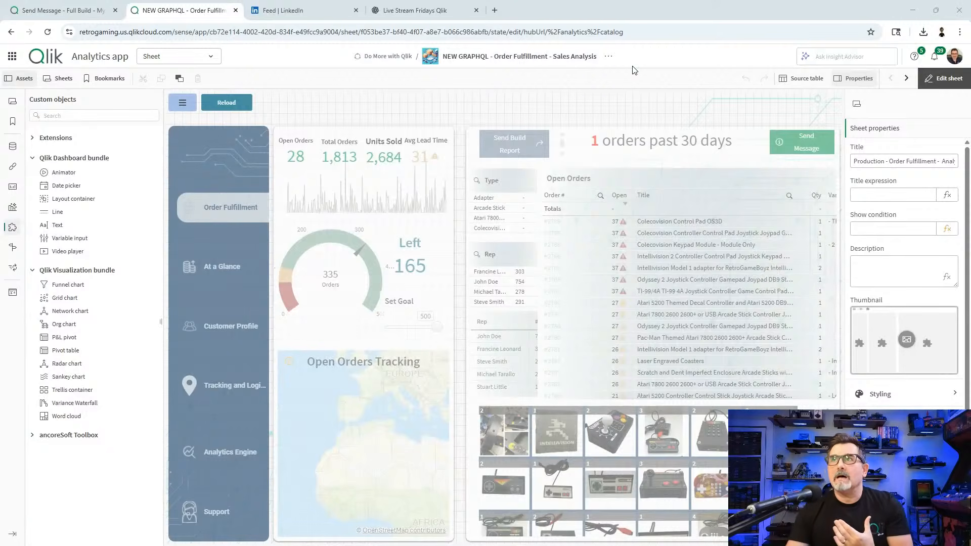
Close the Live Stream Fridays Qlik browser tab and open YouTube in a new one
{"action": "left_click", "coordinate": [476, 11]}
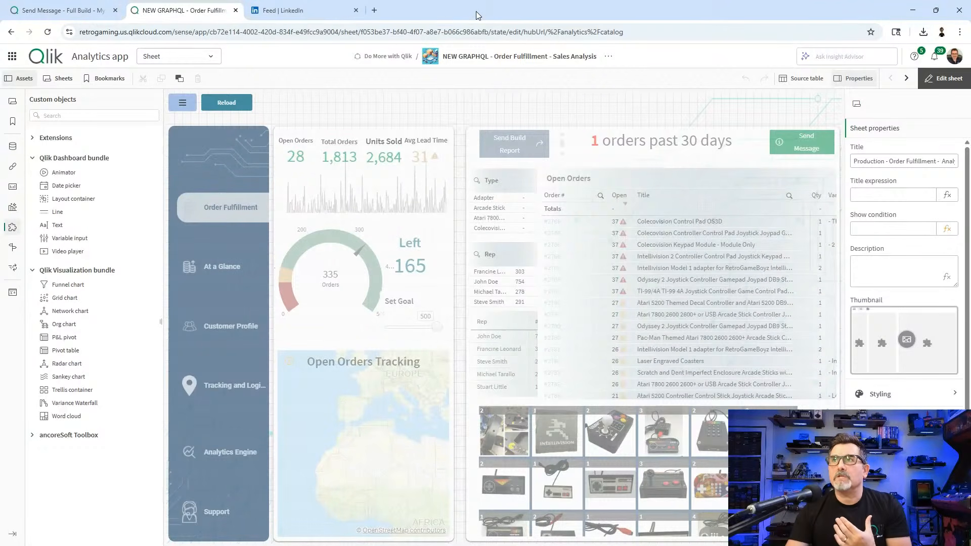
{"action": "left_click", "coordinate": [376, 11]}
{"action": "type", "text": "y"}
{"action": "key", "text": "Return"}
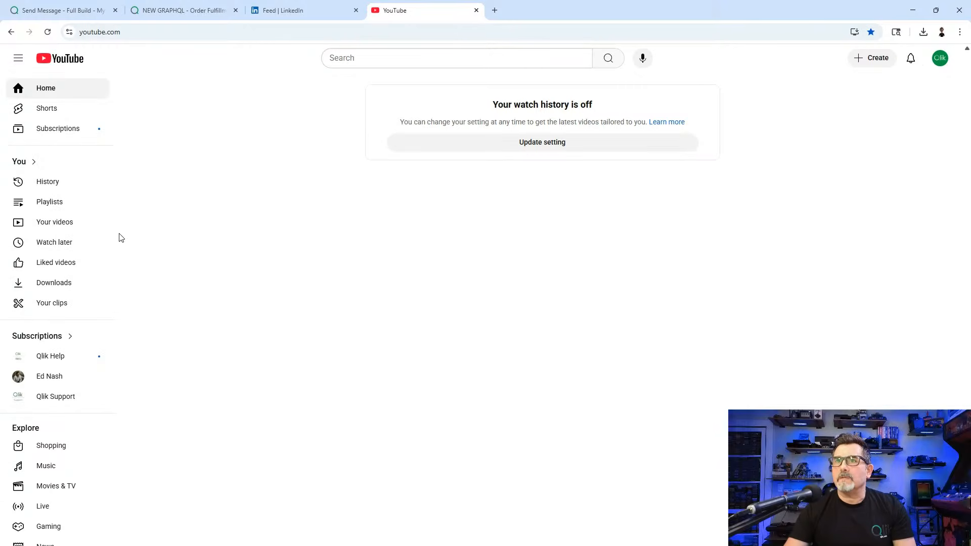
Open the Do More with Qlik playlist on YouTube, pause the Part 4 tutorial video and look over the playlist's videos
{"action": "left_click", "coordinate": [48, 209]}
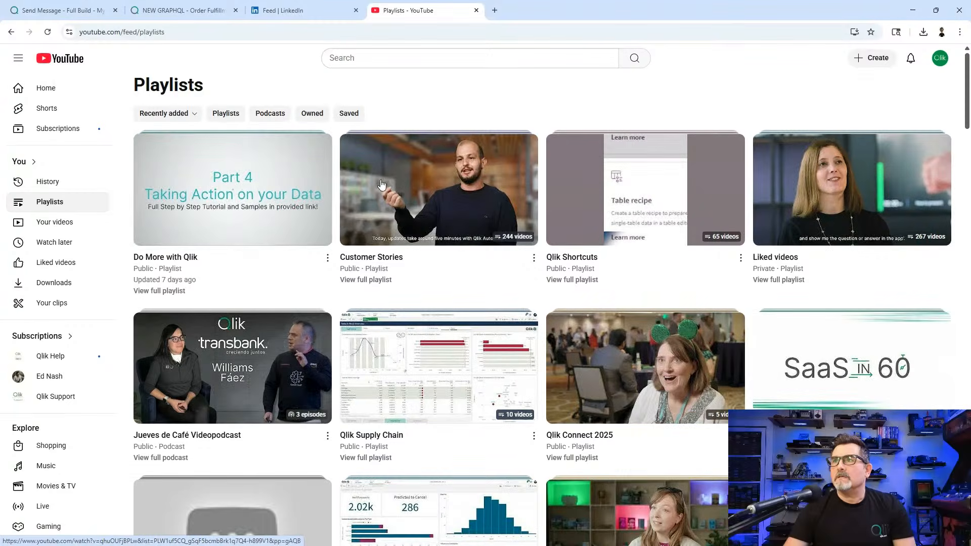
{"action": "left_click", "coordinate": [197, 208]}
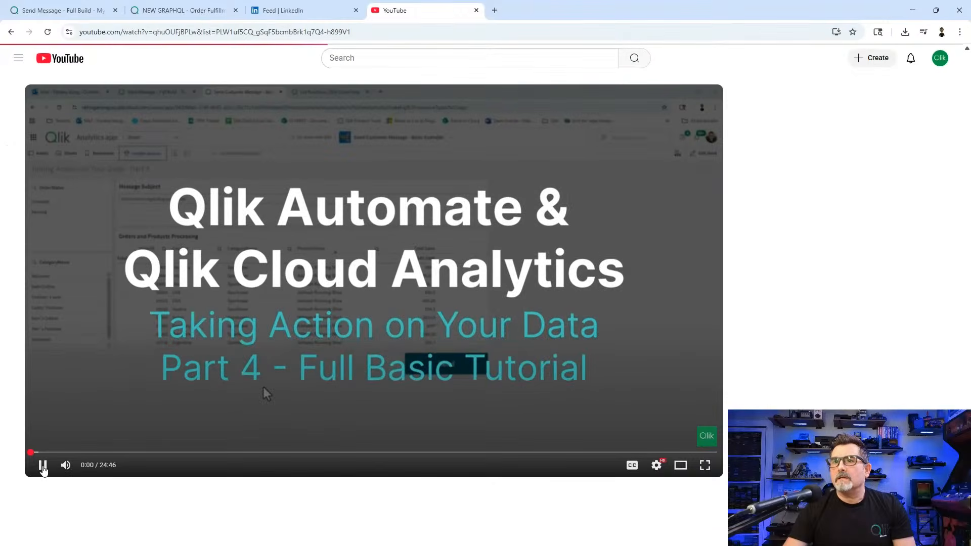
{"action": "left_click", "coordinate": [67, 465]}
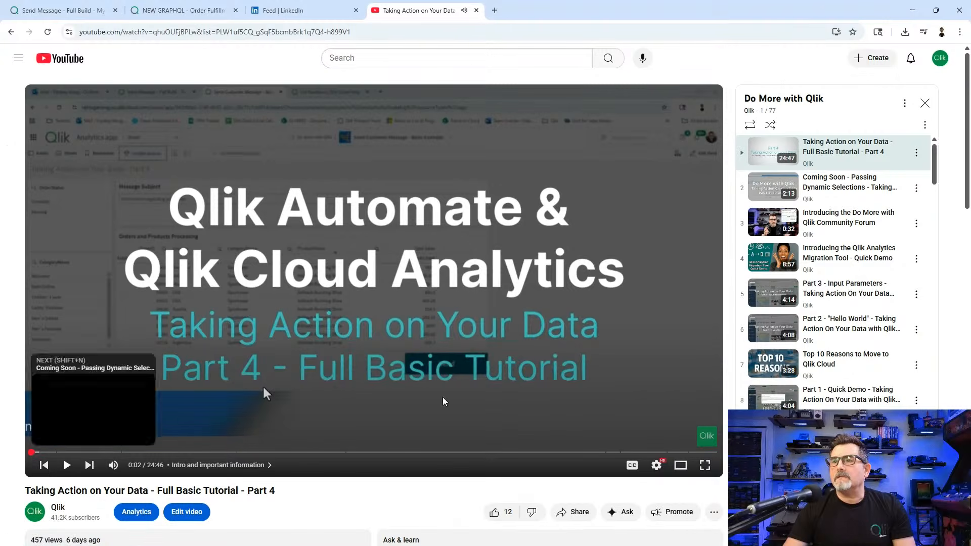
{"action": "left_click_drag", "start_coordinate": [936, 168], "coordinate": [923, 115]}
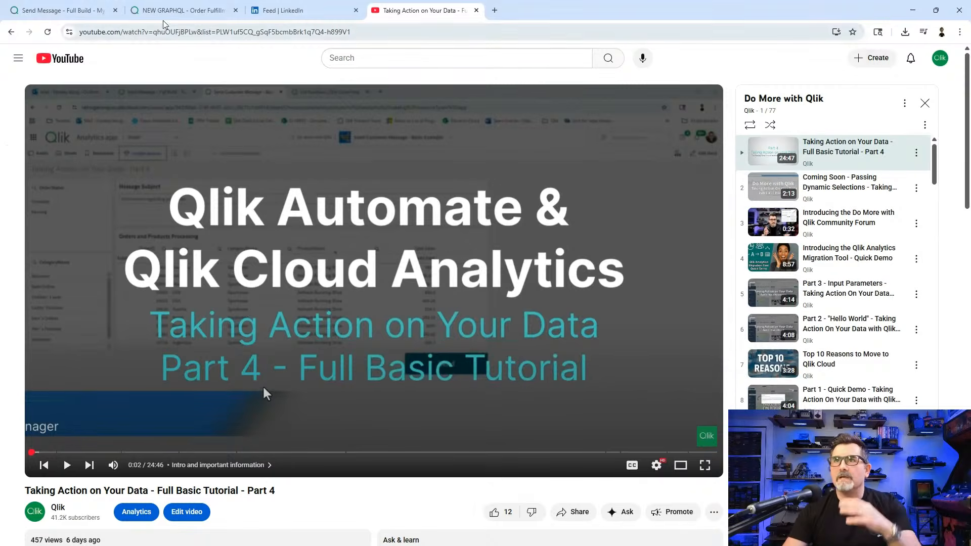
Return to the Order Fulfillment sheet, inspect its layout containers and the objects nested inside them, and leave edit mode
{"action": "left_click", "coordinate": [175, 11]}
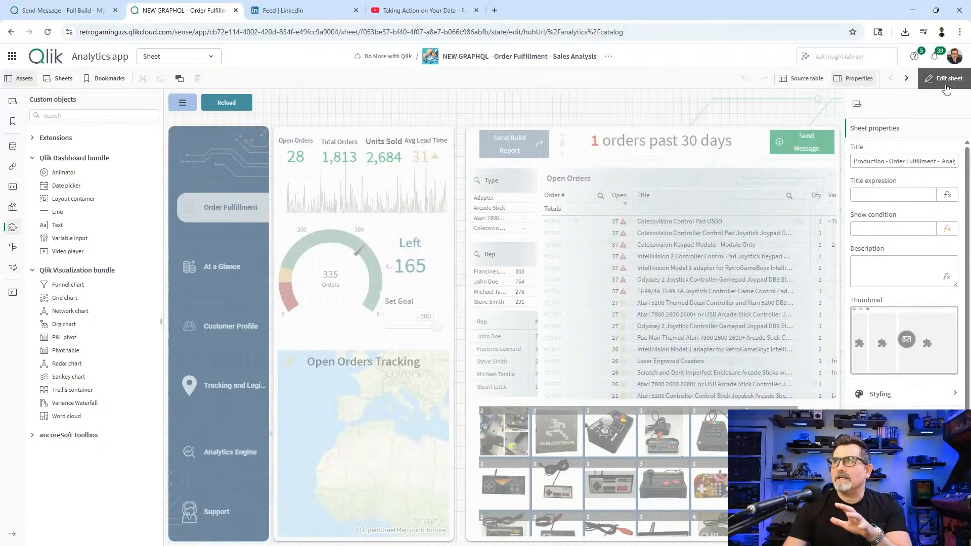
{"action": "left_click", "coordinate": [595, 209]}
{"action": "left_click", "coordinate": [641, 179]}
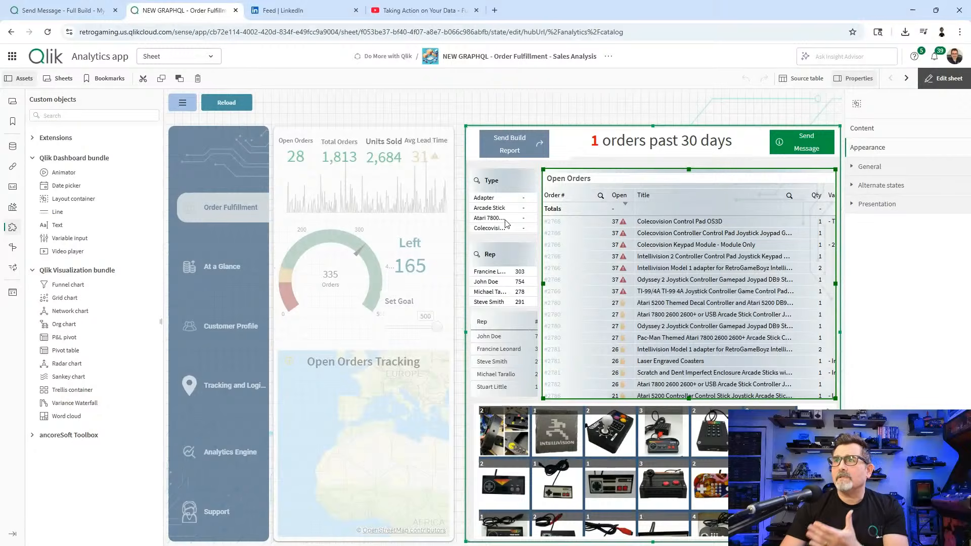
{"action": "left_click", "coordinate": [414, 262]}
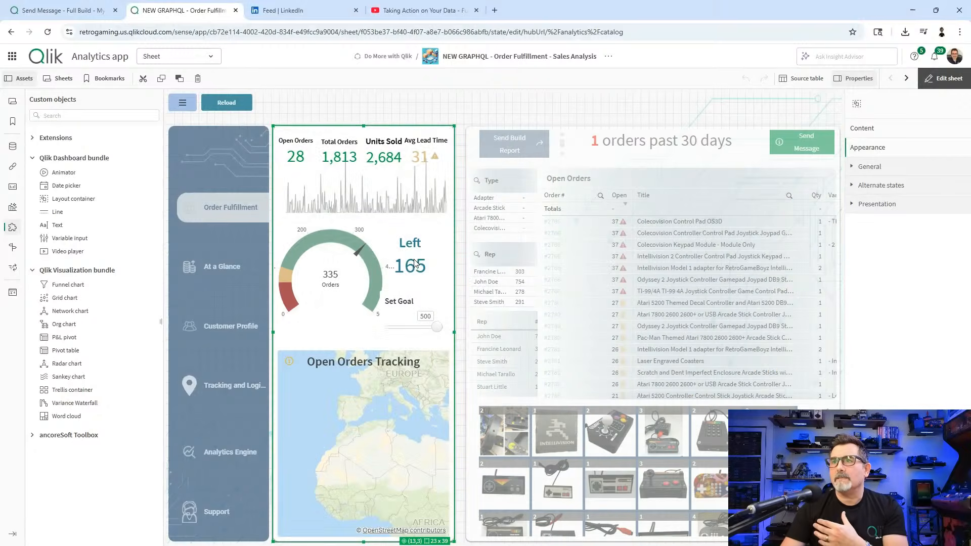
{"action": "left_click", "coordinate": [412, 206]}
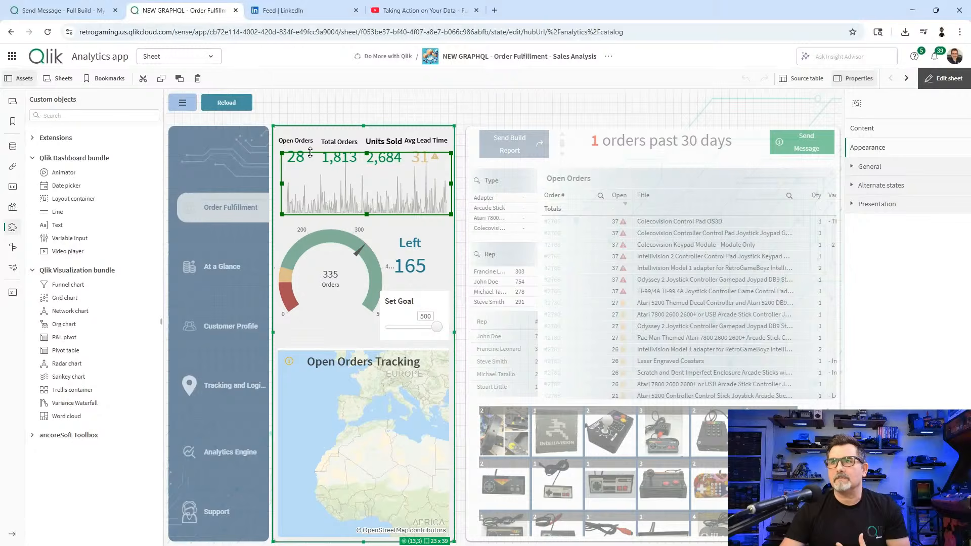
{"action": "left_click", "coordinate": [961, 78]}
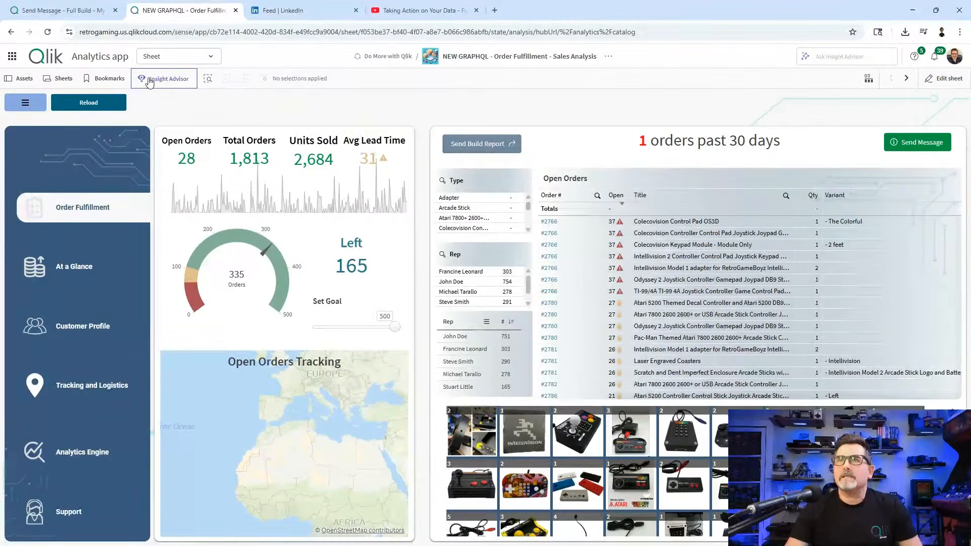
{"action": "left_click", "coordinate": [945, 78]}
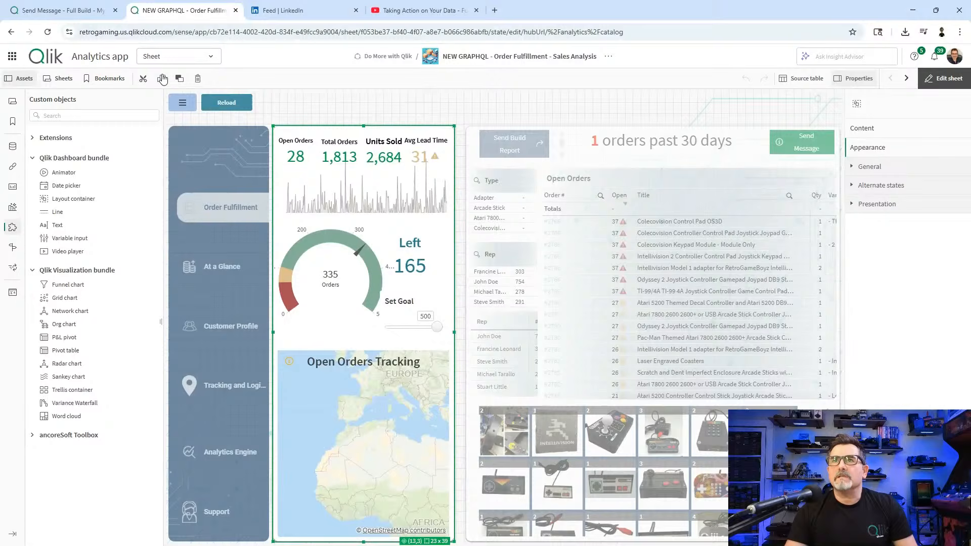
{"action": "left_click", "coordinate": [167, 58]}
{"action": "left_click", "coordinate": [178, 129]}
{"action": "left_click", "coordinate": [177, 58]}
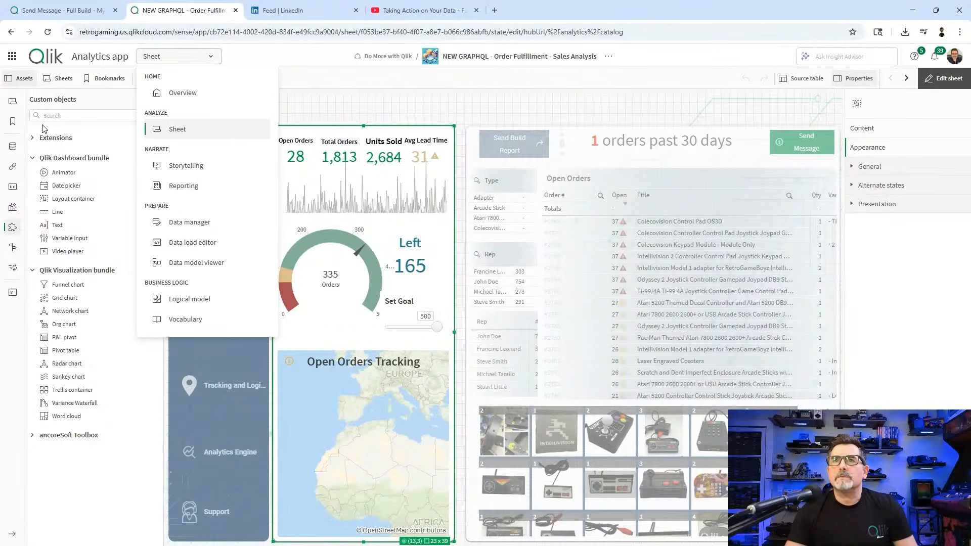
{"action": "left_click", "coordinate": [68, 77]}
{"action": "left_click", "coordinate": [66, 76]}
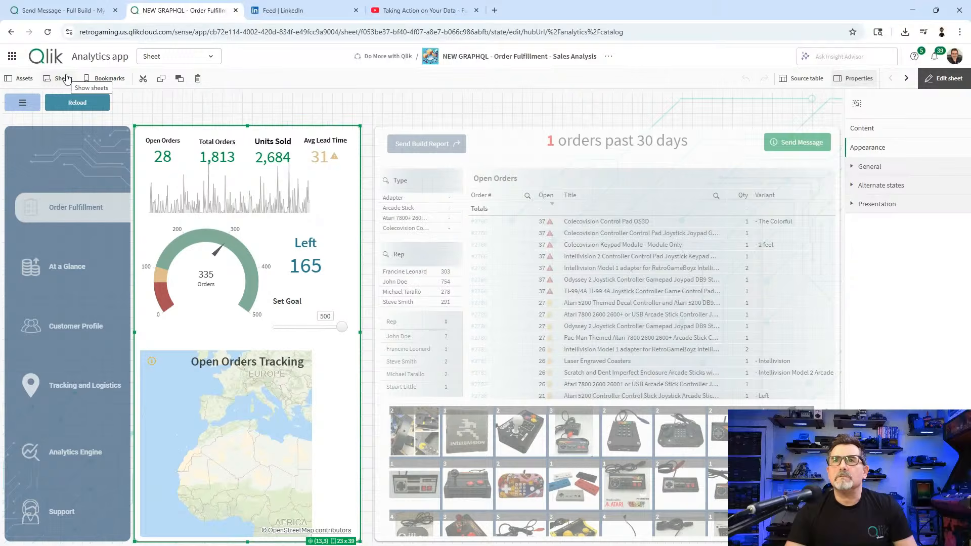
{"action": "left_click", "coordinate": [66, 77]}
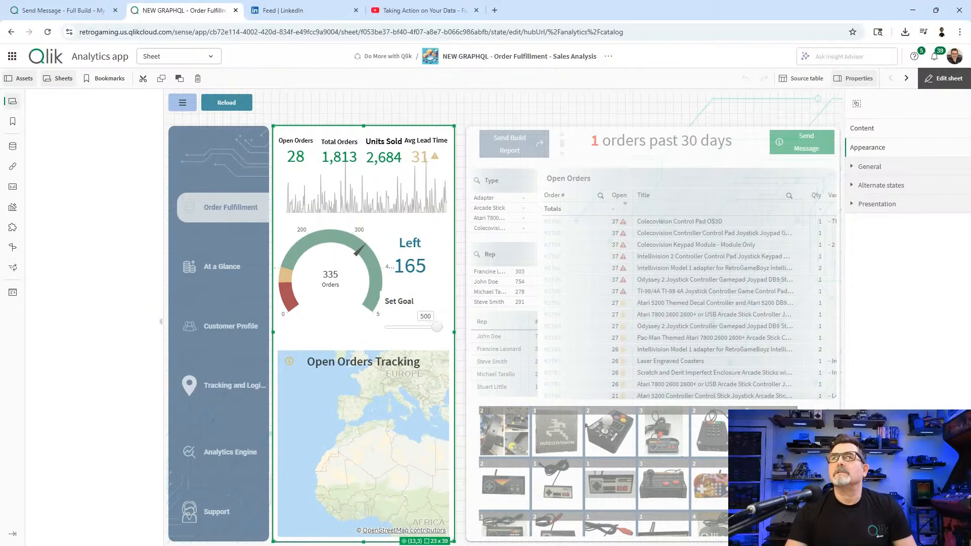
Open the Catalog in the Order Fulfillment browser tab and switch to the Send Message - Full Build app
{"action": "left_click", "coordinate": [12, 56]}
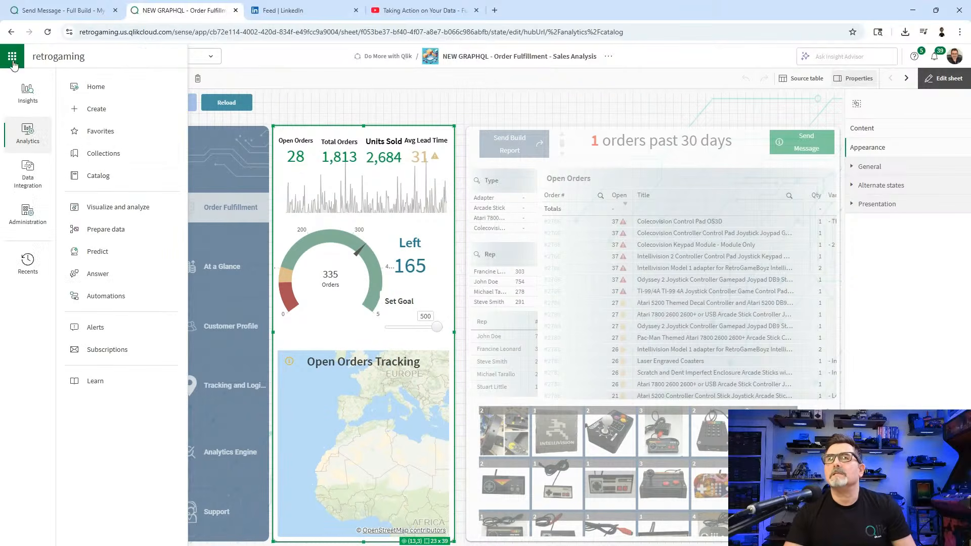
{"action": "left_click", "coordinate": [98, 176]}
{"action": "left_click", "coordinate": [66, 10]}
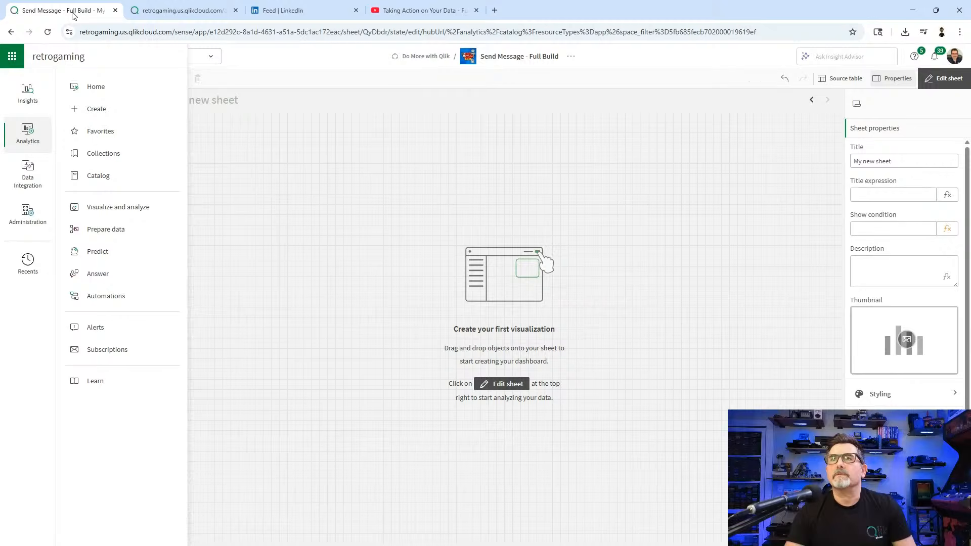
Add a layout container to the empty My new sheet and enlarge it to fill the whole sheet
{"action": "left_click", "coordinate": [372, 224]}
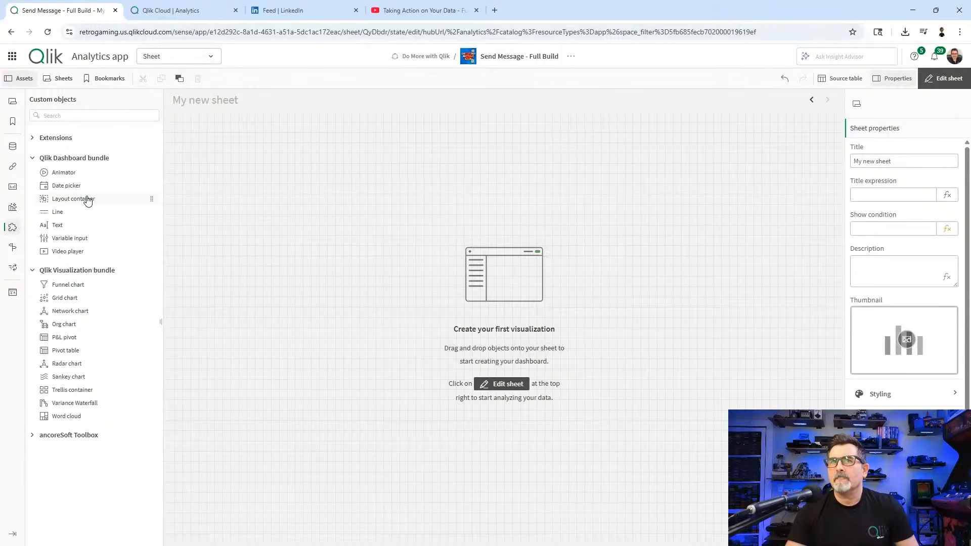
{"action": "left_click_drag", "start_coordinate": [87, 198], "coordinate": [289, 190]}
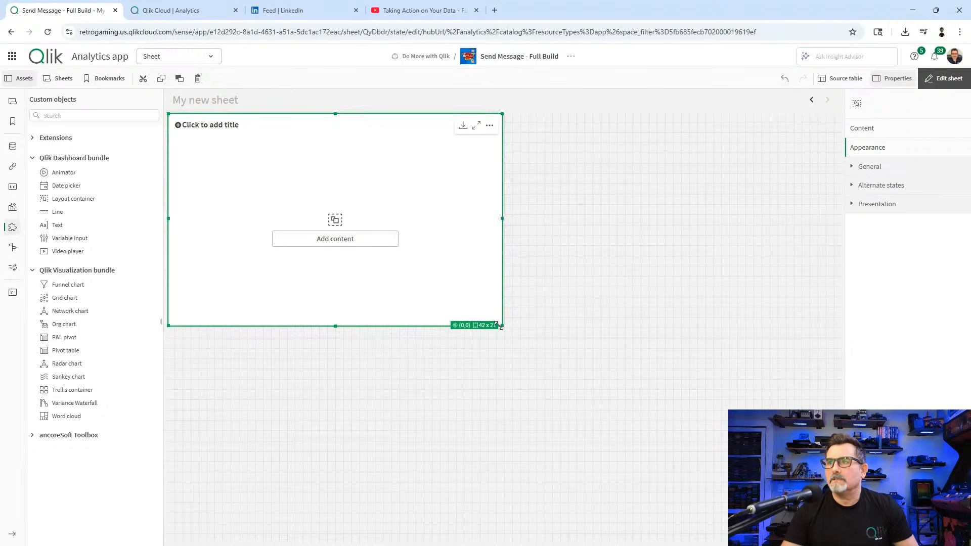
{"action": "left_click_drag", "start_coordinate": [523, 337], "coordinate": [844, 543]}
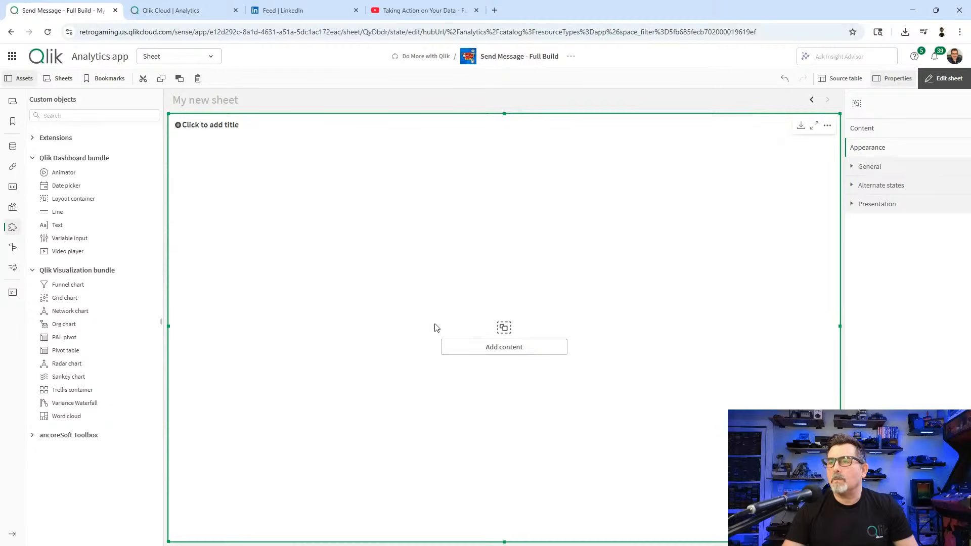
{"action": "left_click", "coordinate": [13, 188]}
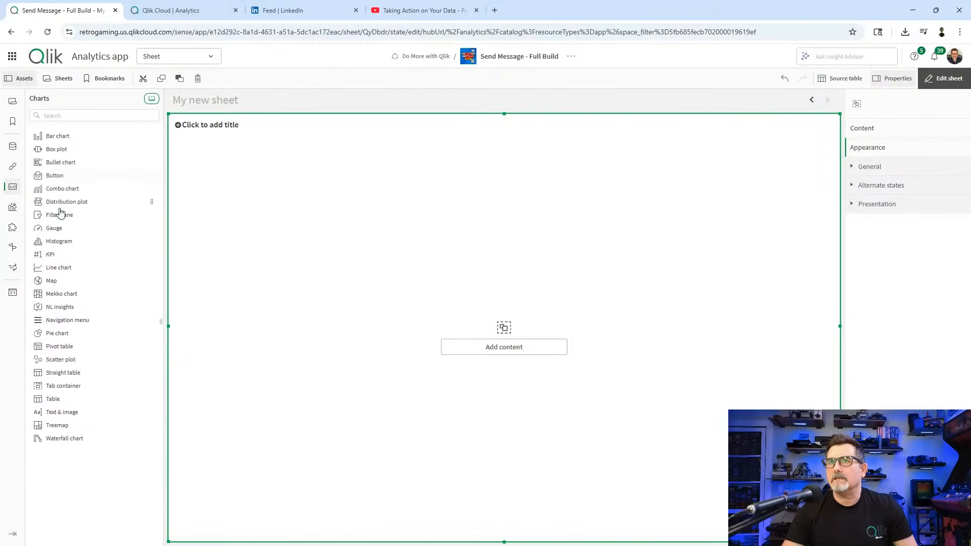
{"action": "left_click", "coordinate": [13, 148]}
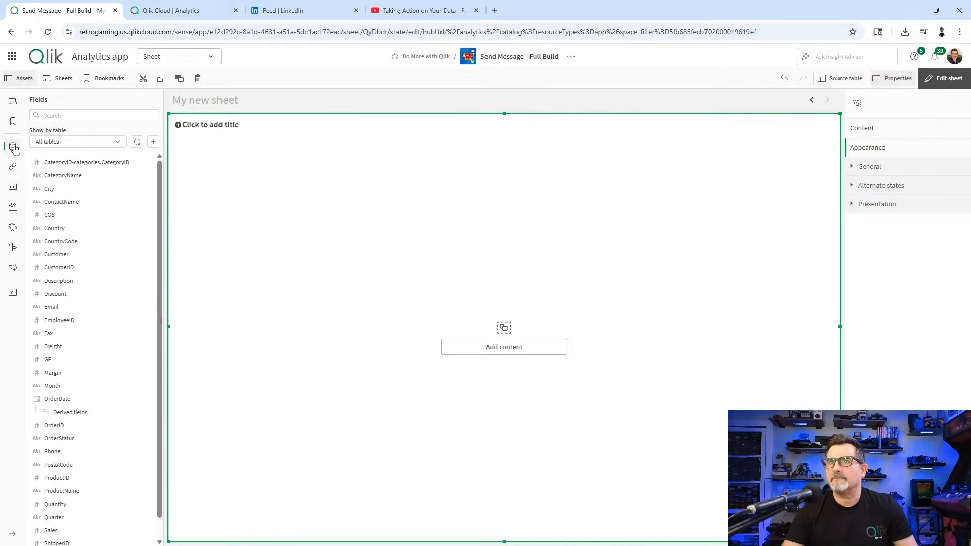
{"action": "left_click", "coordinate": [13, 207]}
{"action": "left_click", "coordinate": [13, 189]}
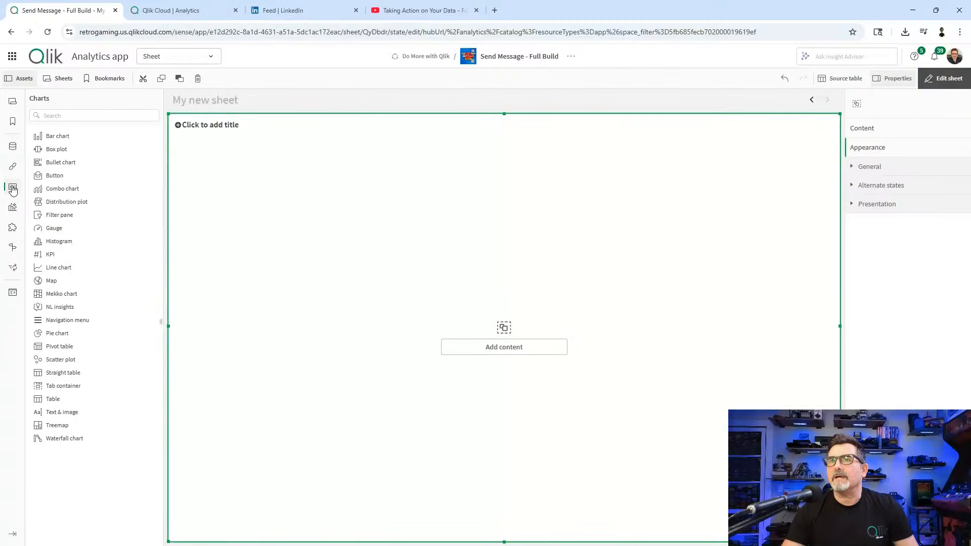
Add a bar chart to the layout container with CategoryName as the dimension and Sum(Sales) as the measure
{"action": "left_click", "coordinate": [526, 355]}
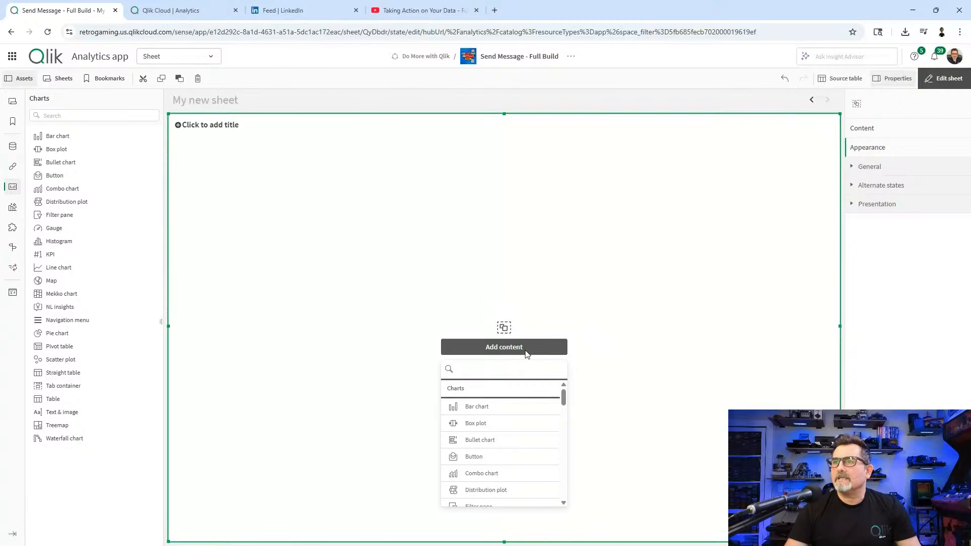
{"action": "left_click", "coordinate": [492, 414]}
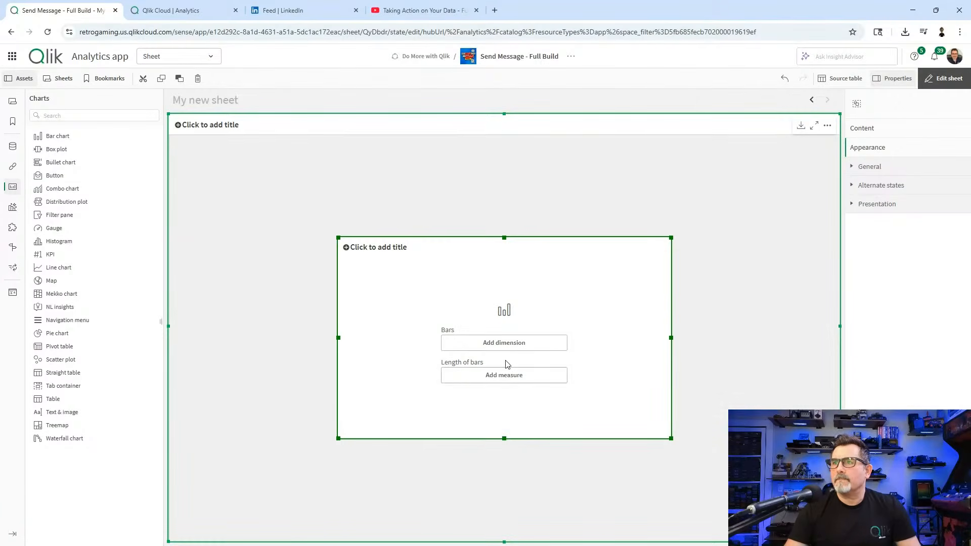
{"action": "left_click", "coordinate": [511, 349]}
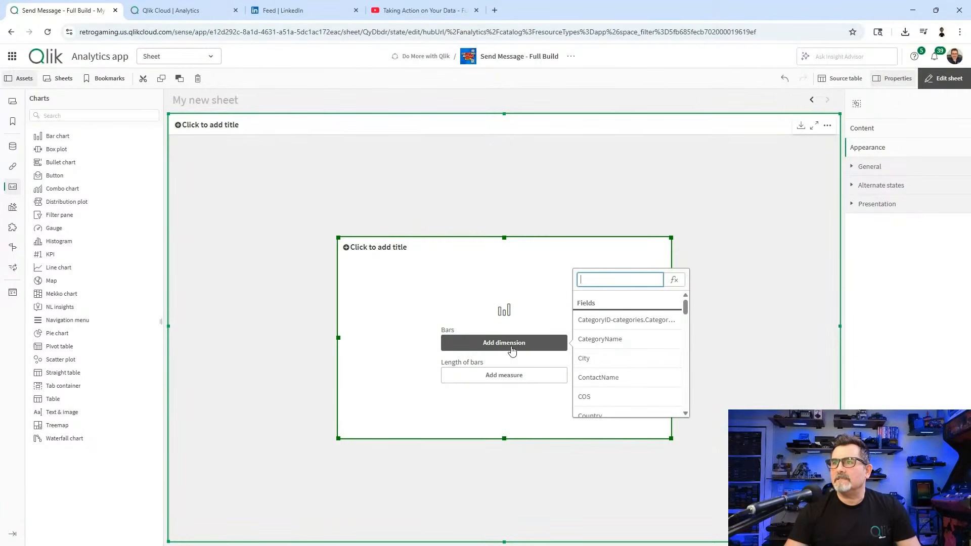
{"action": "left_click", "coordinate": [617, 339]}
{"action": "left_click", "coordinate": [540, 376]}
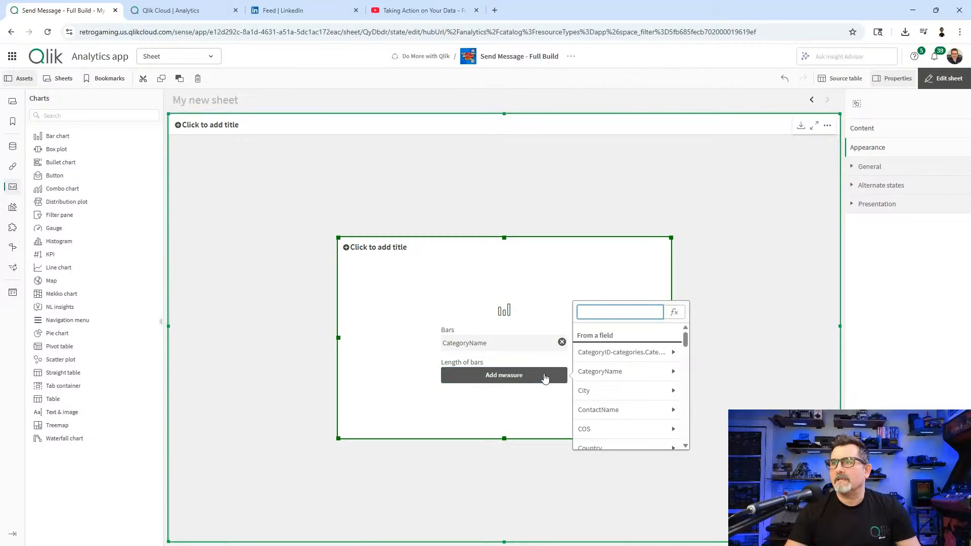
{"action": "type", "text": "sal"}
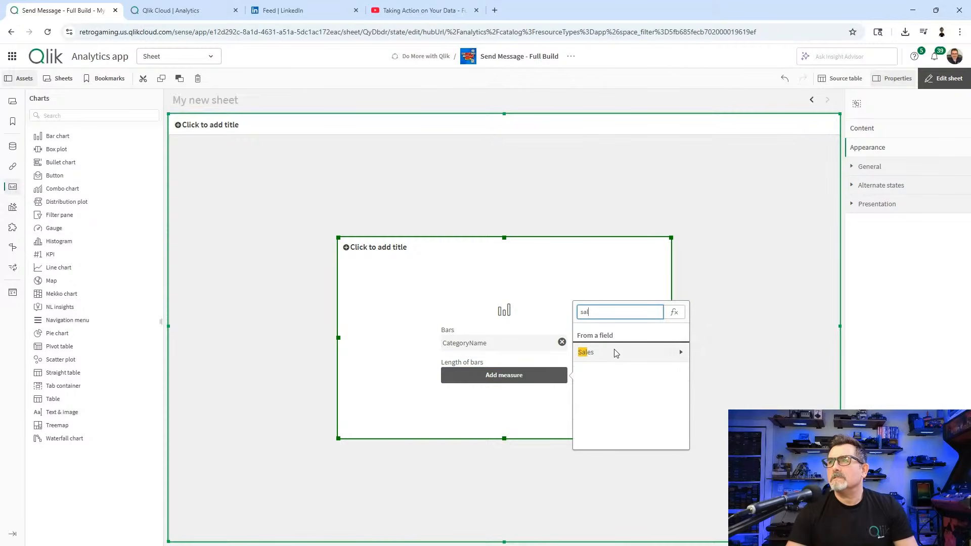
{"action": "left_click", "coordinate": [617, 353]}
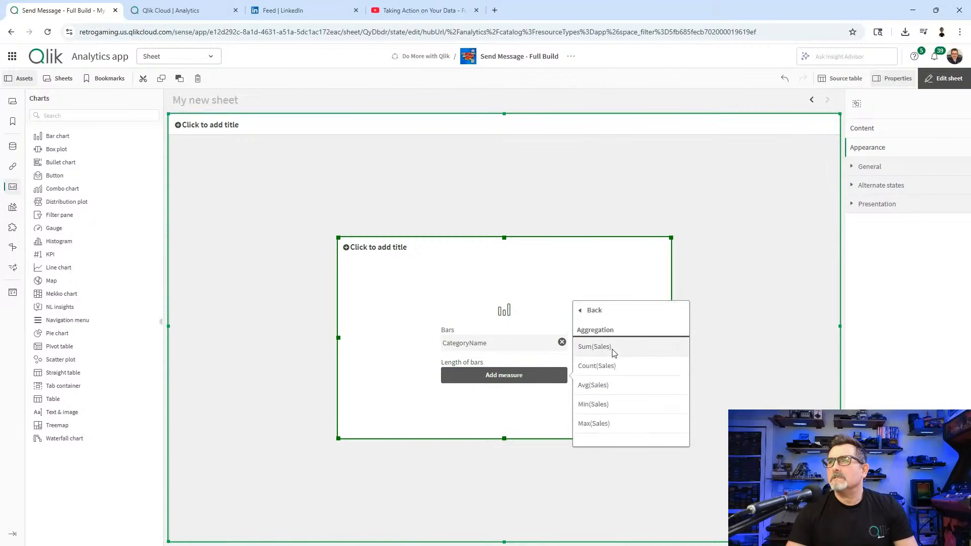
{"action": "left_click", "coordinate": [611, 348]}
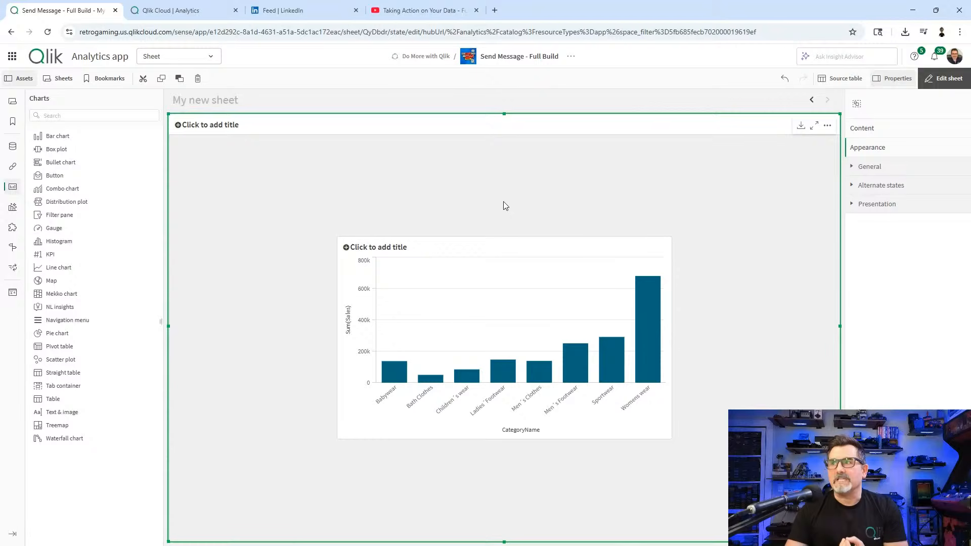
Move the bar chart freely within the layout container, placing it slightly above and left of the container's centre
{"action": "left_click", "coordinate": [509, 281]}
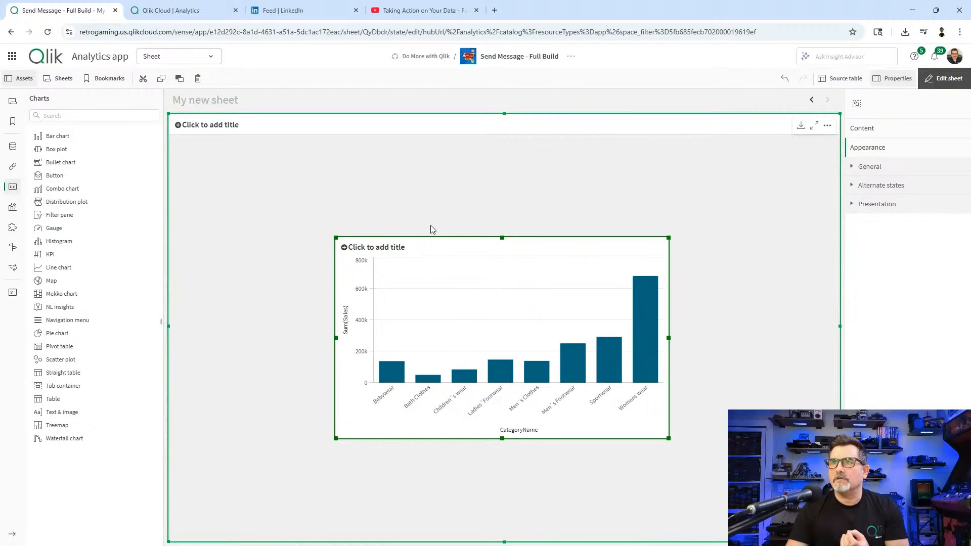
{"action": "left_click_drag", "start_coordinate": [515, 303], "coordinate": [472, 276]}
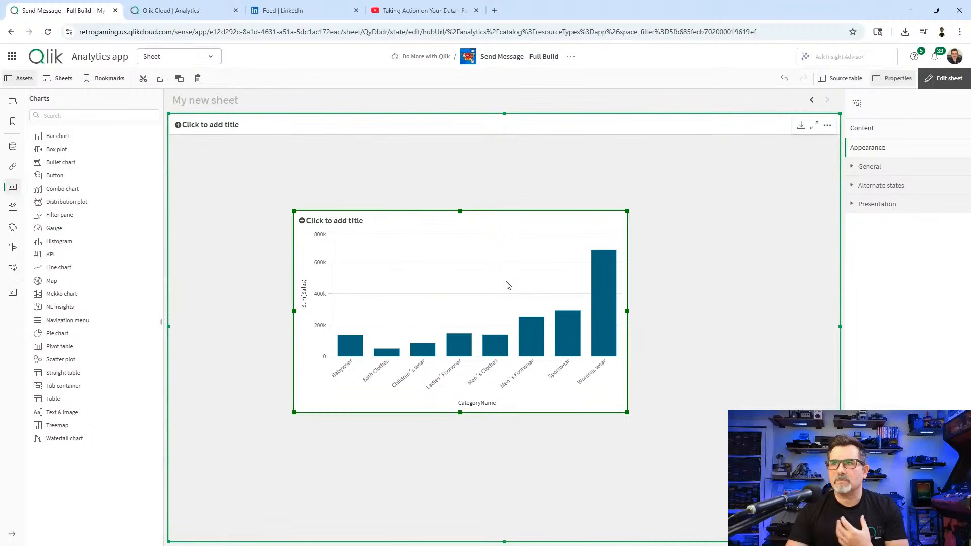
{"action": "mouse_move", "coordinate": [503, 305]}
{"action": "left_mouse_down"}
{"action": "mouse_move", "coordinate": [445, 258]}
{"action": "mouse_move", "coordinate": [513, 290]}
{"action": "left_mouse_up"}
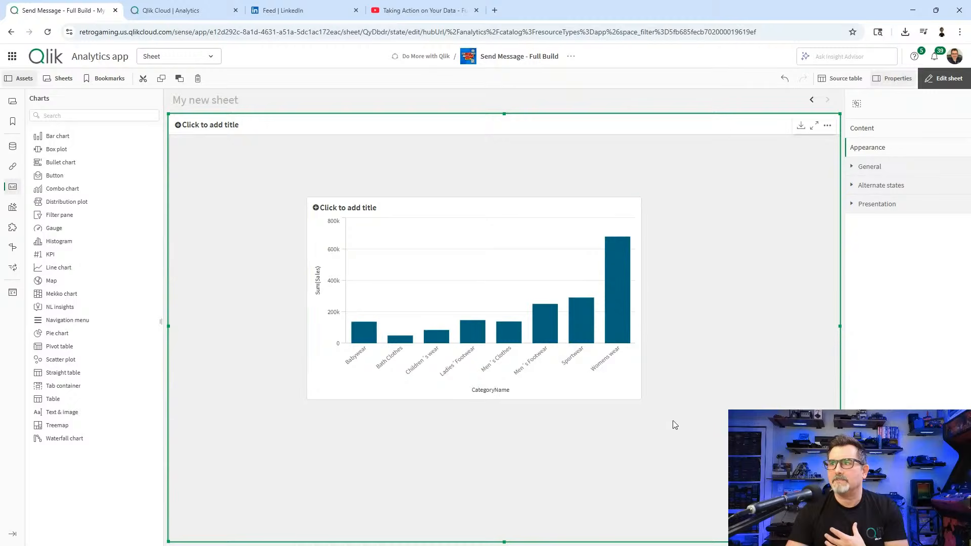
{"action": "left_click_drag", "start_coordinate": [687, 418], "coordinate": [639, 366]}
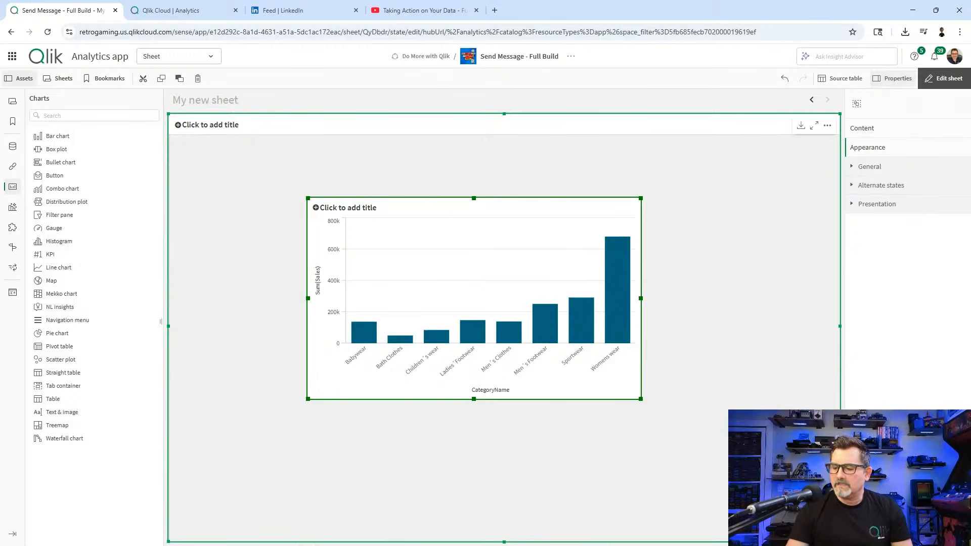
{"action": "left_click_drag", "start_coordinate": [732, 442], "coordinate": [503, 222]}
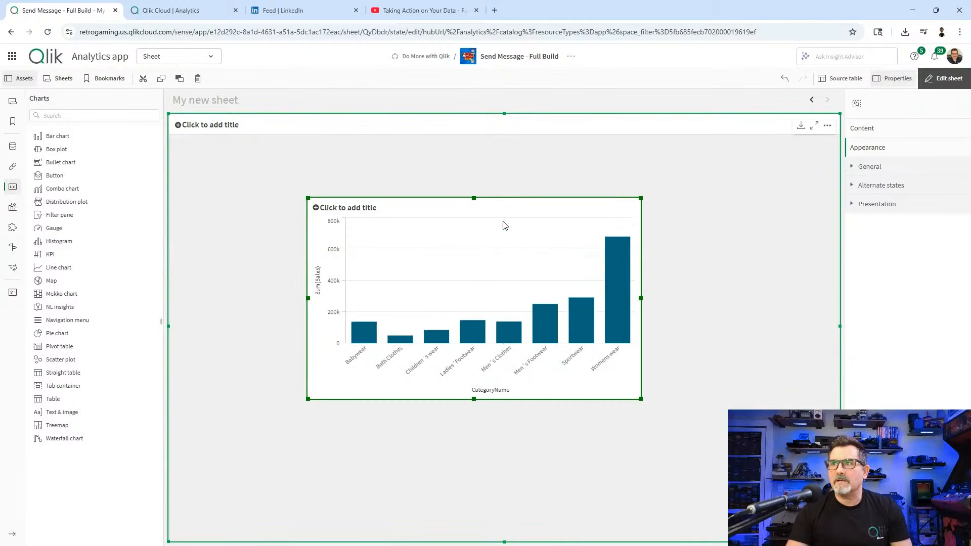
Place the bar chart in the layout container's upper-left corner and expand the container's Presentation settings
{"action": "left_click_drag", "start_coordinate": [496, 281], "coordinate": [368, 228]}
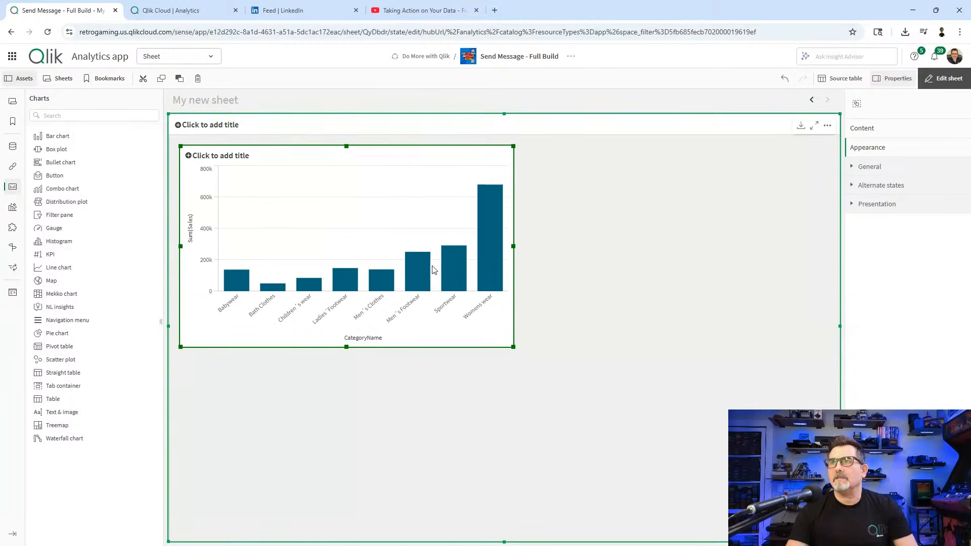
{"action": "left_click", "coordinate": [879, 206]}
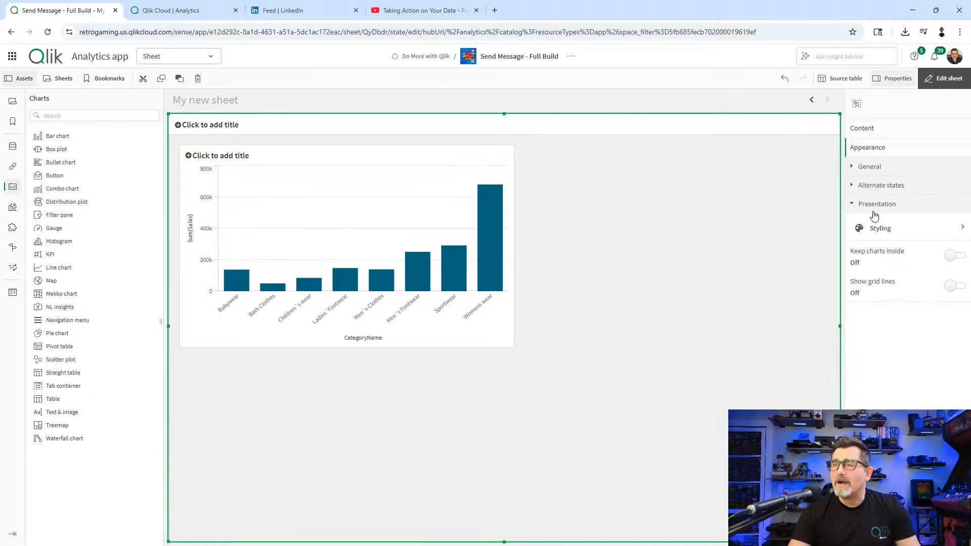
Open the bar chart's own properties from its chart options and return to the layout container's properties
{"action": "left_click", "coordinate": [413, 227]}
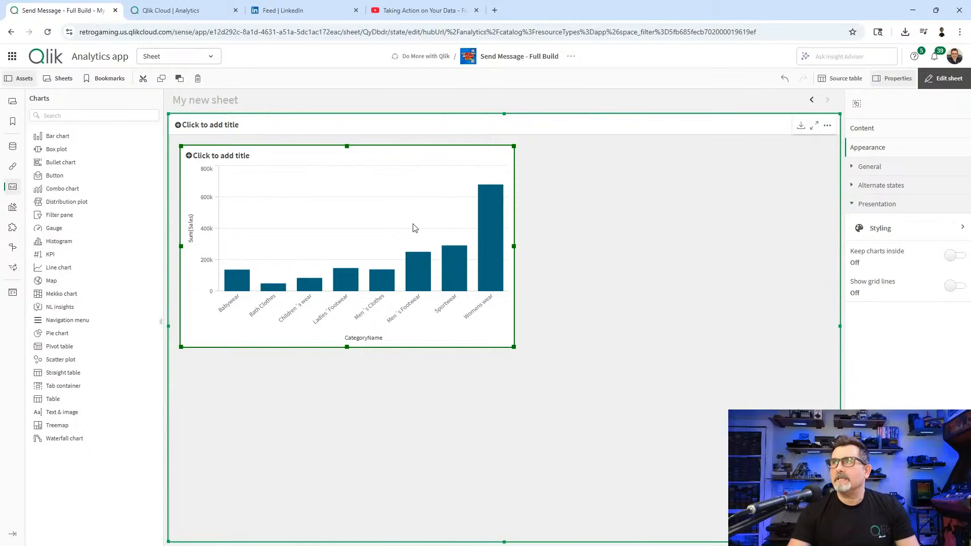
{"action": "right_click", "coordinate": [436, 214]}
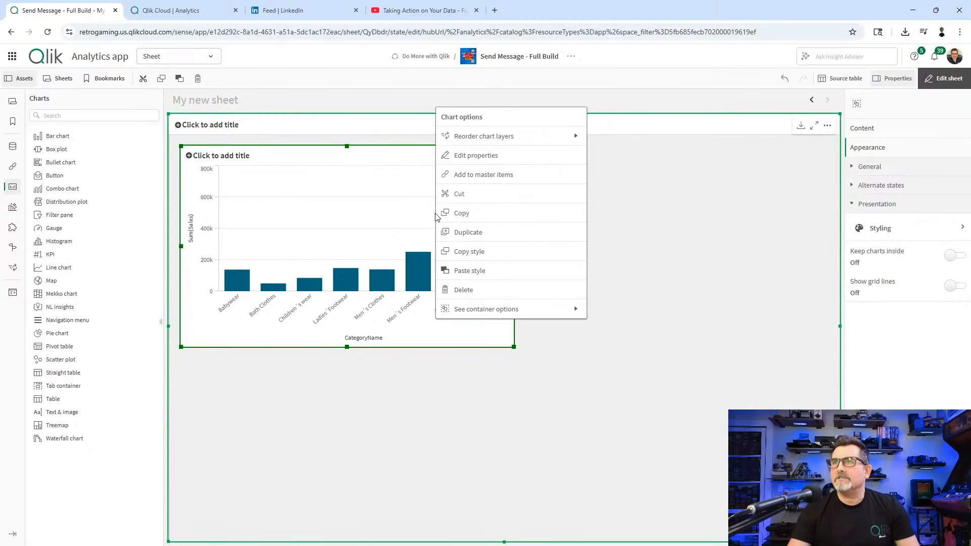
{"action": "left_click", "coordinate": [474, 156]}
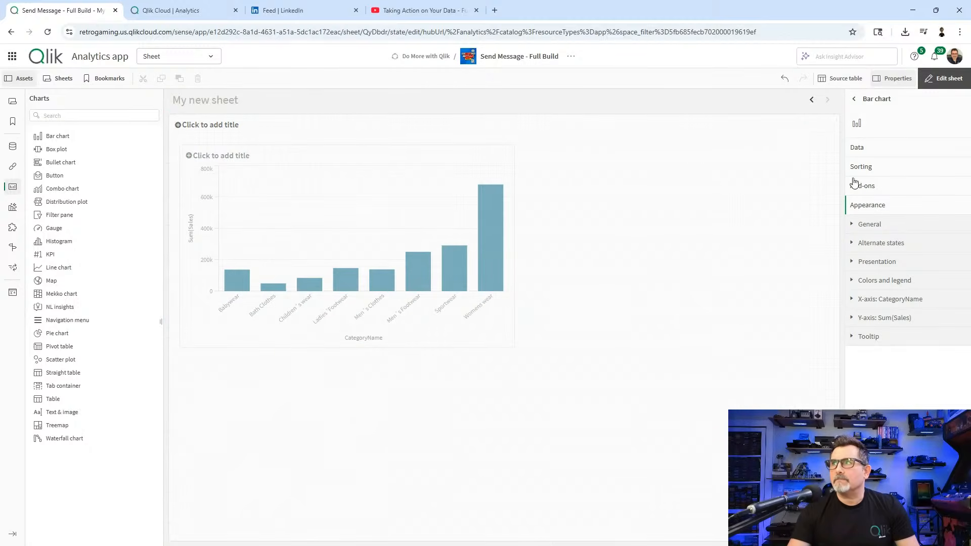
{"action": "left_click", "coordinate": [402, 197]}
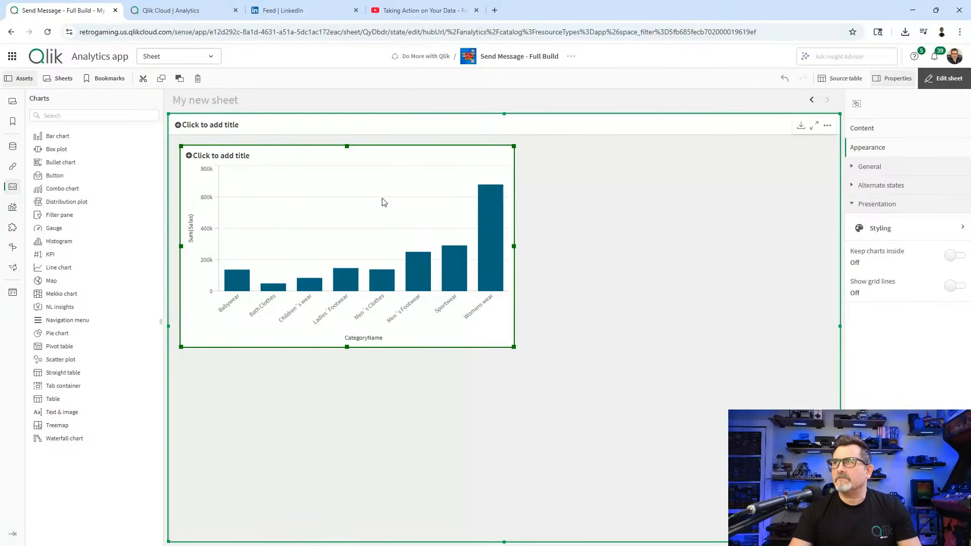
{"action": "left_click", "coordinate": [437, 213]}
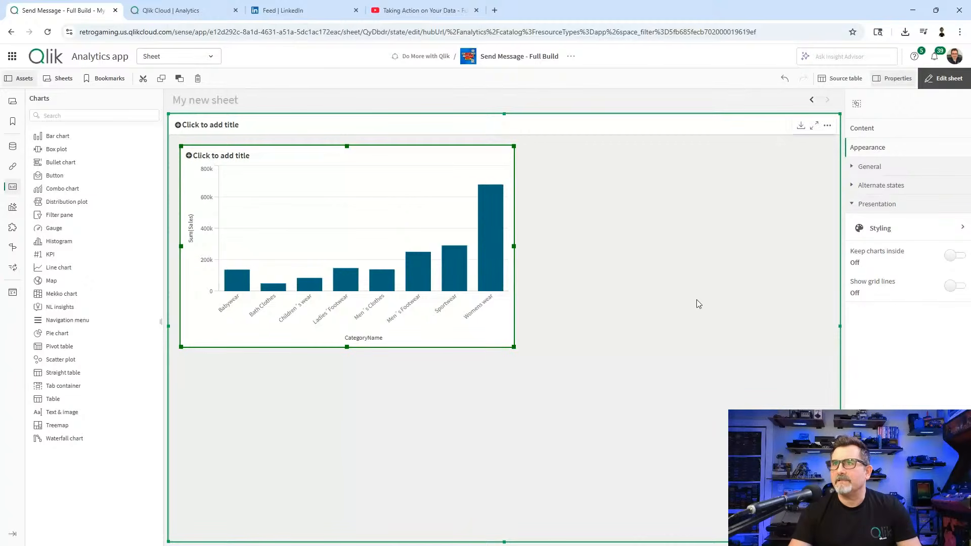
{"action": "left_click", "coordinate": [429, 216]}
{"action": "left_click", "coordinate": [429, 217]}
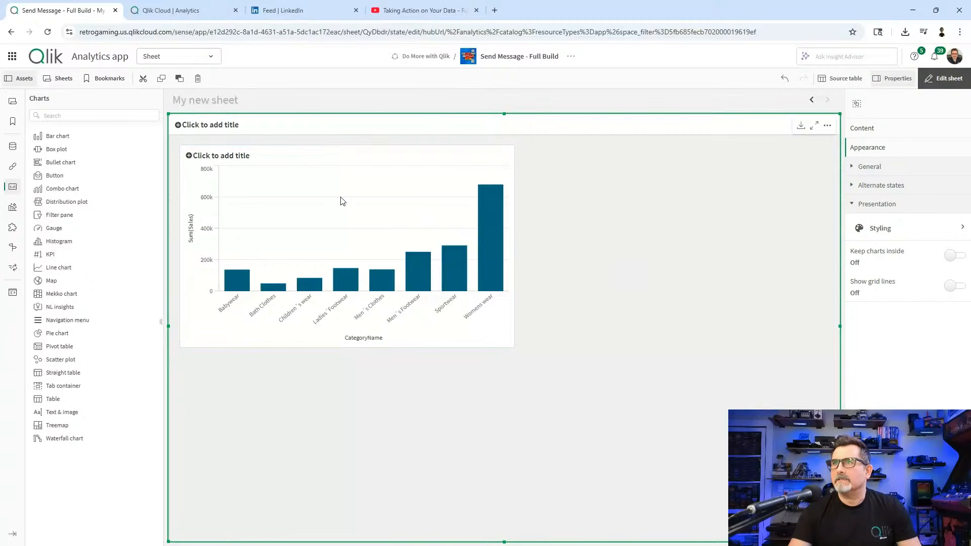
Nudge the bar chart slightly down and right within the container and access its properties through the chart options
{"action": "left_click_drag", "start_coordinate": [342, 198], "coordinate": [376, 210]}
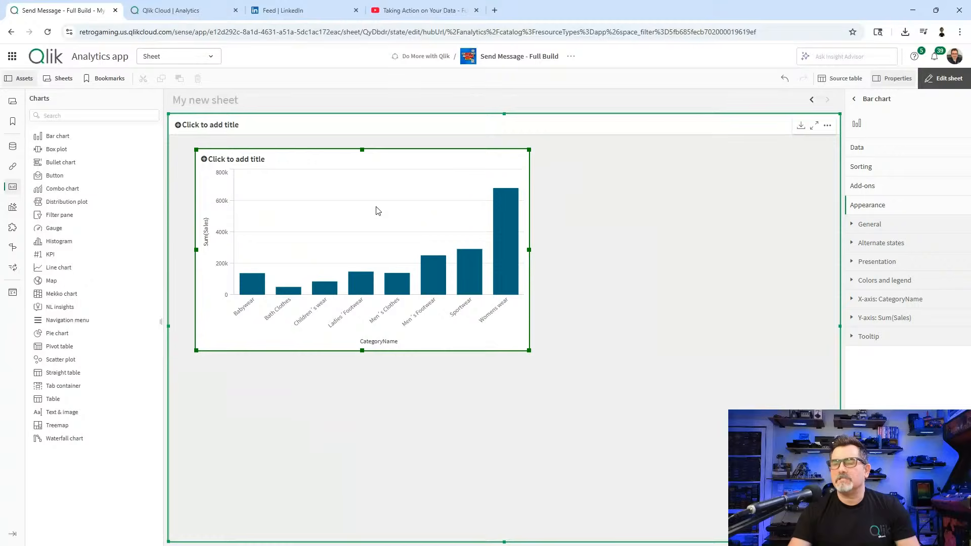
{"action": "right_click", "coordinate": [377, 211]}
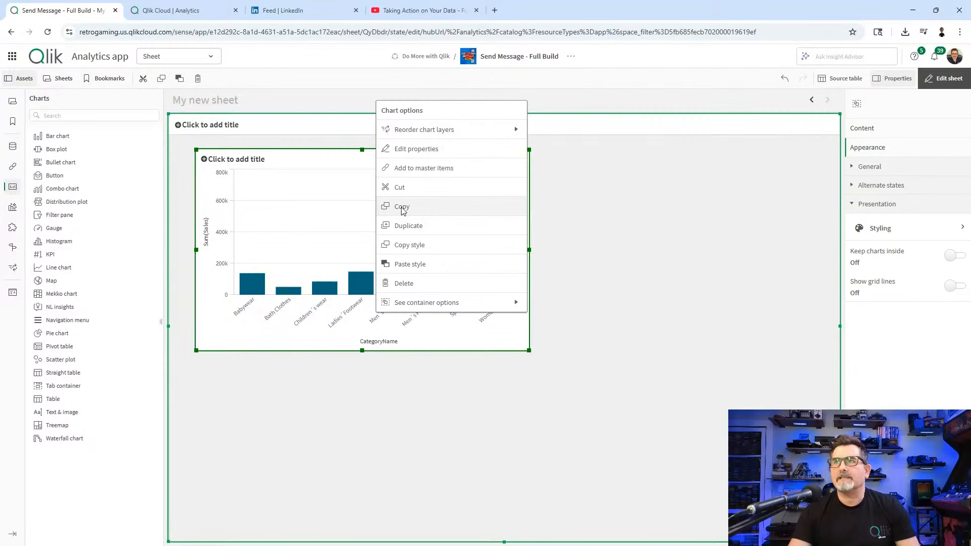
{"action": "left_click", "coordinate": [411, 153]}
{"action": "left_click", "coordinate": [461, 248]}
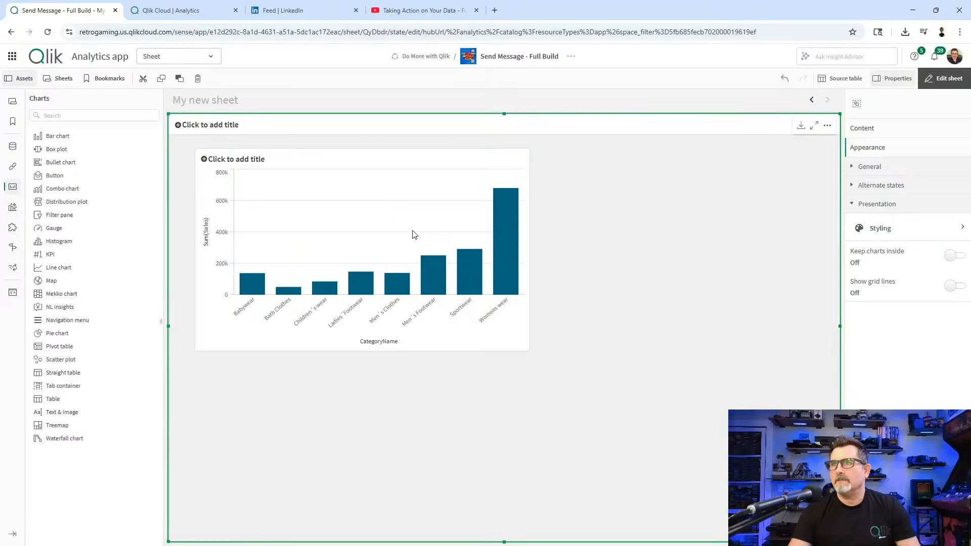
Move the bar chart toward the container's centre and back to its upper-left area to demonstrate free positioning
{"action": "left_click_drag", "start_coordinate": [412, 233], "coordinate": [437, 253]}
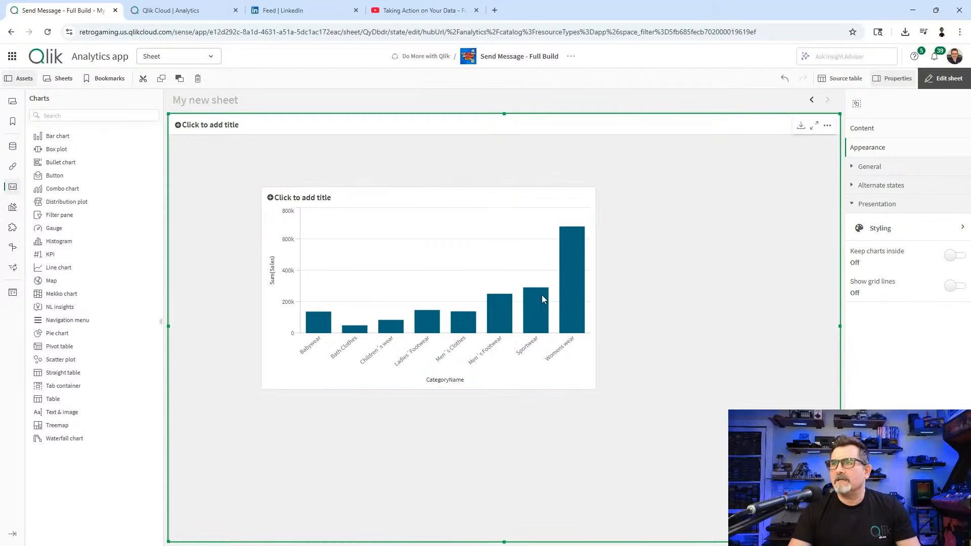
{"action": "left_click_drag", "start_coordinate": [529, 280], "coordinate": [438, 220]}
{"action": "left_click", "coordinate": [438, 220]}
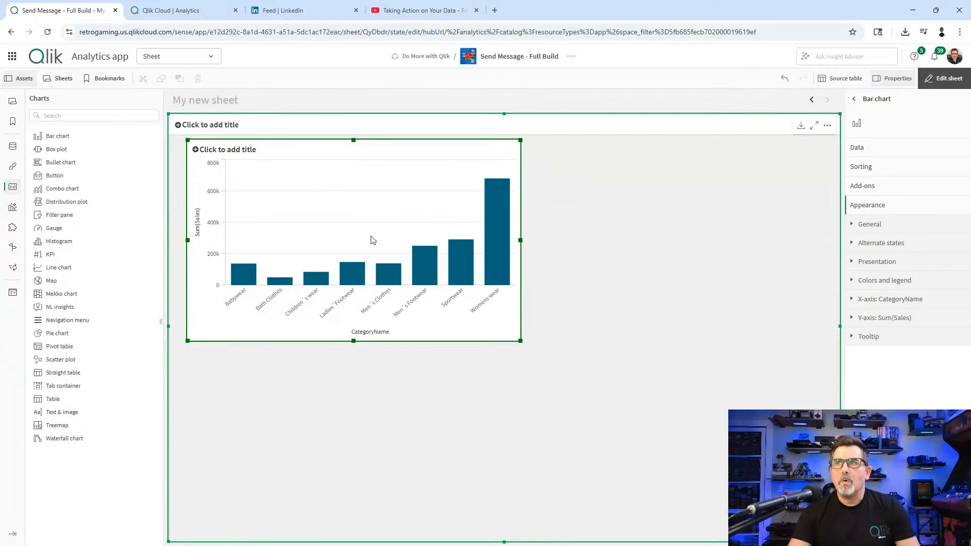
Select the bar chart inside the container and show its editable properties once more
{"action": "left_click", "coordinate": [580, 295]}
{"action": "left_click", "coordinate": [383, 215]}
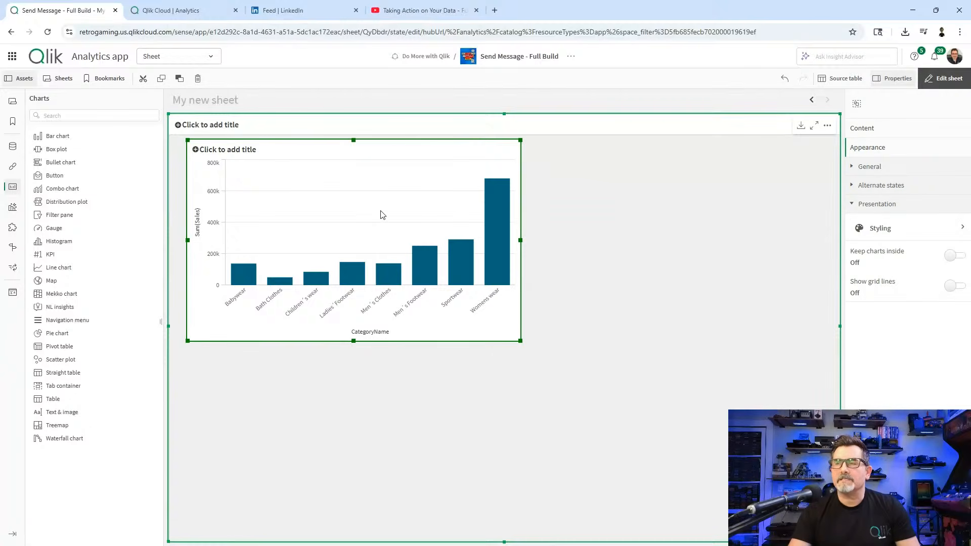
{"action": "right_click", "coordinate": [382, 215]}
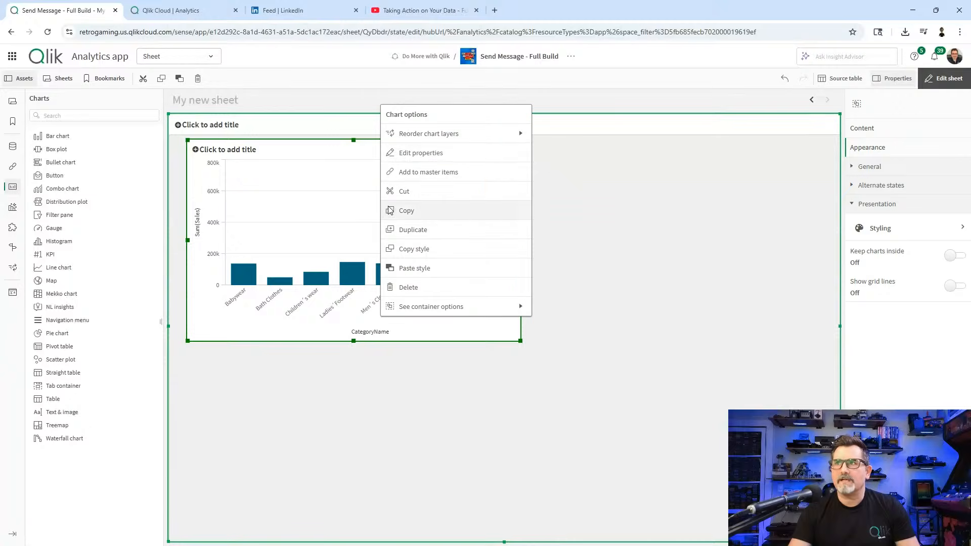
{"action": "left_click", "coordinate": [418, 153]}
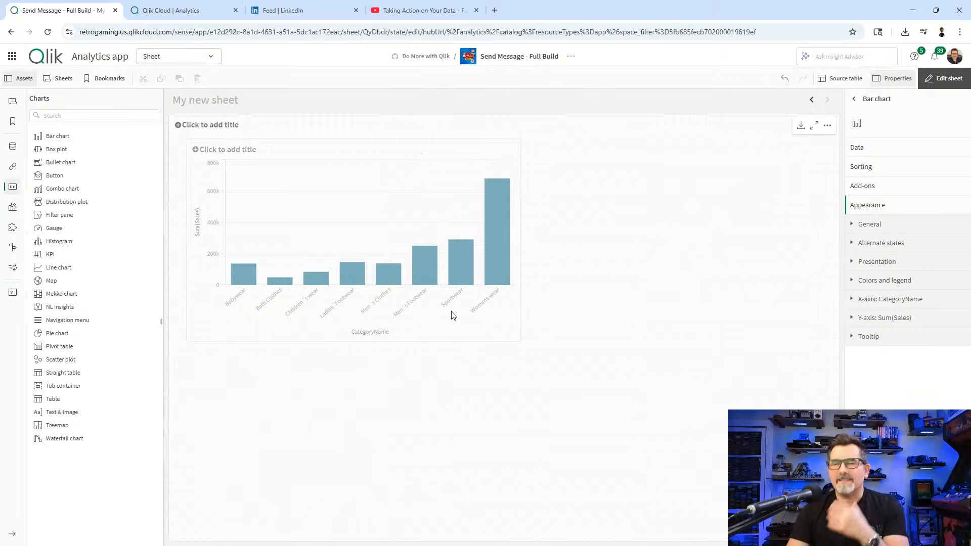
{"action": "left_click", "coordinate": [375, 237]}
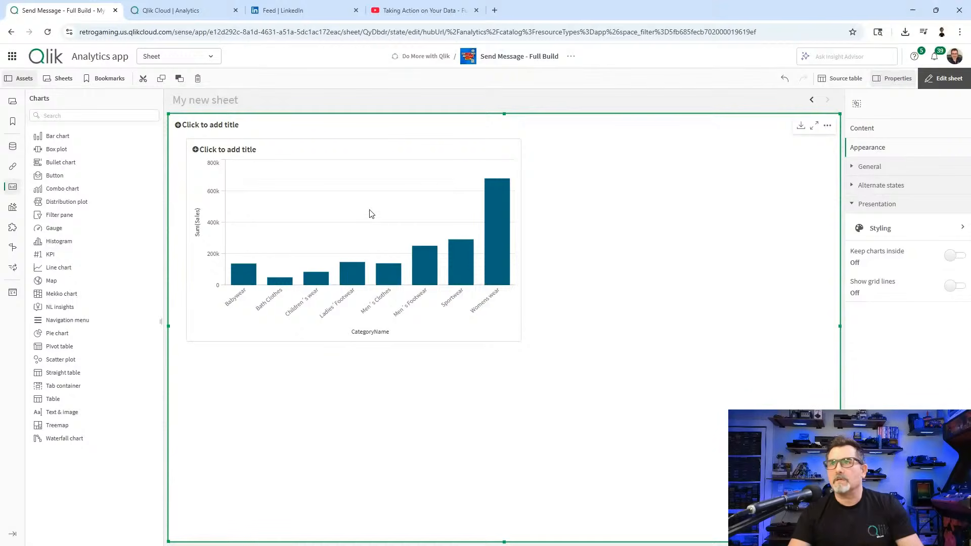
Shift the bar chart slightly down and left, and view the layout container's own options from an empty area
{"action": "mouse_move", "coordinate": [381, 229]}
{"action": "left_mouse_down"}
{"action": "mouse_move", "coordinate": [398, 257]}
{"action": "mouse_move", "coordinate": [369, 221]}
{"action": "left_mouse_up"}
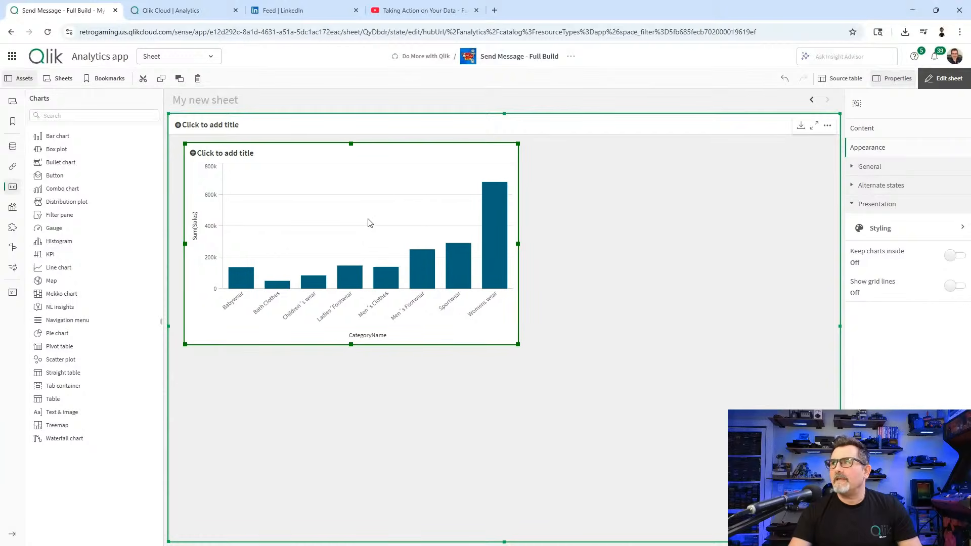
{"action": "right_click", "coordinate": [583, 255]}
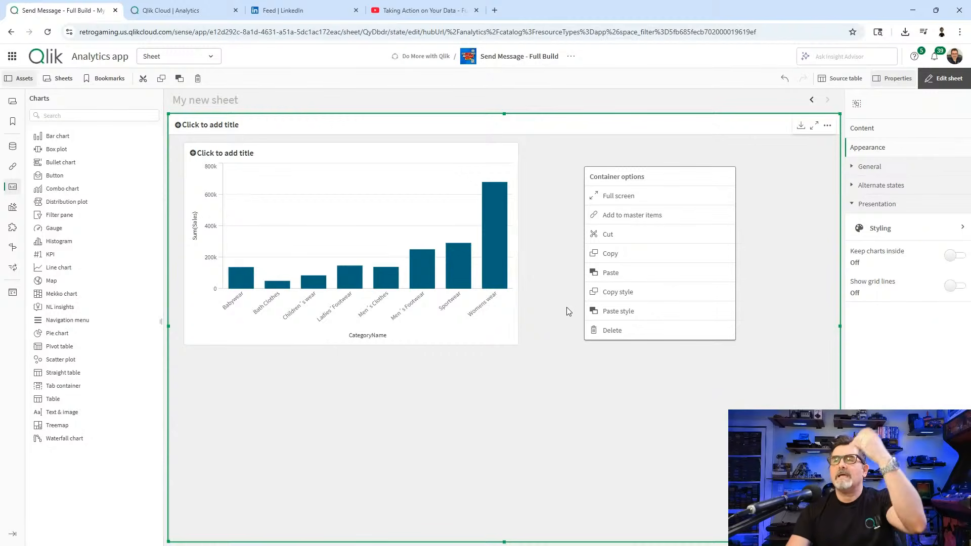
{"action": "left_click", "coordinate": [572, 353]}
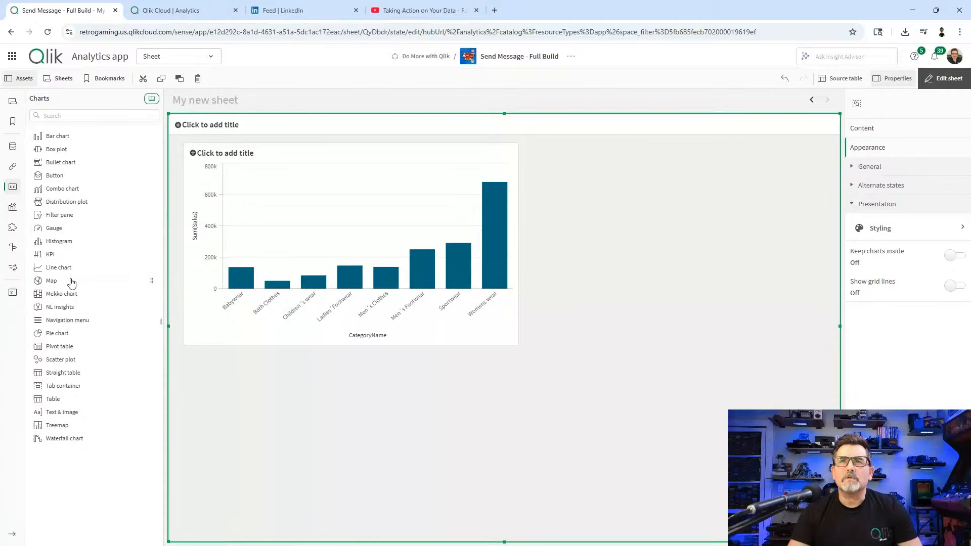
Add a line chart to the layout container and position it below and right of the bar chart, overlapping its lower-right corner
{"action": "left_click_drag", "start_coordinate": [69, 271], "coordinate": [596, 294]}
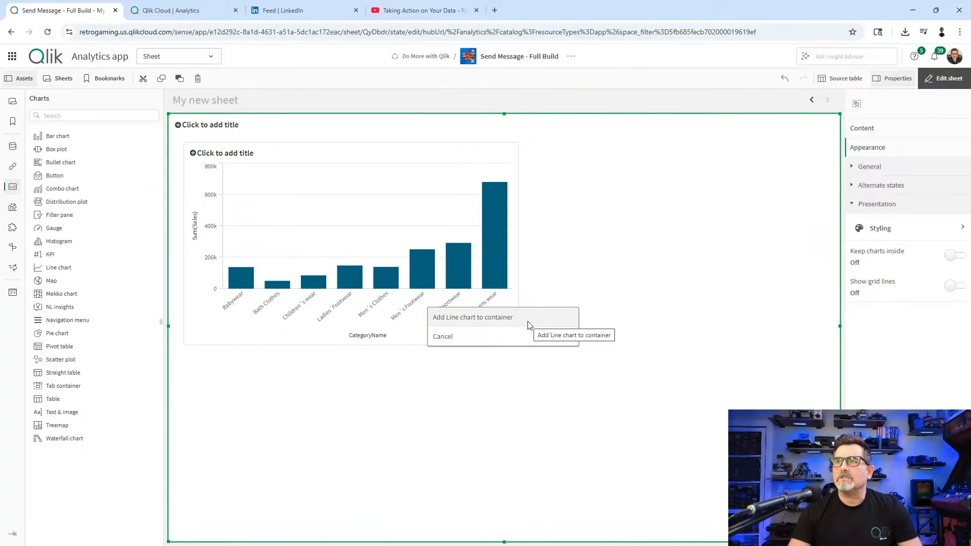
{"action": "left_click", "coordinate": [50, 270]}
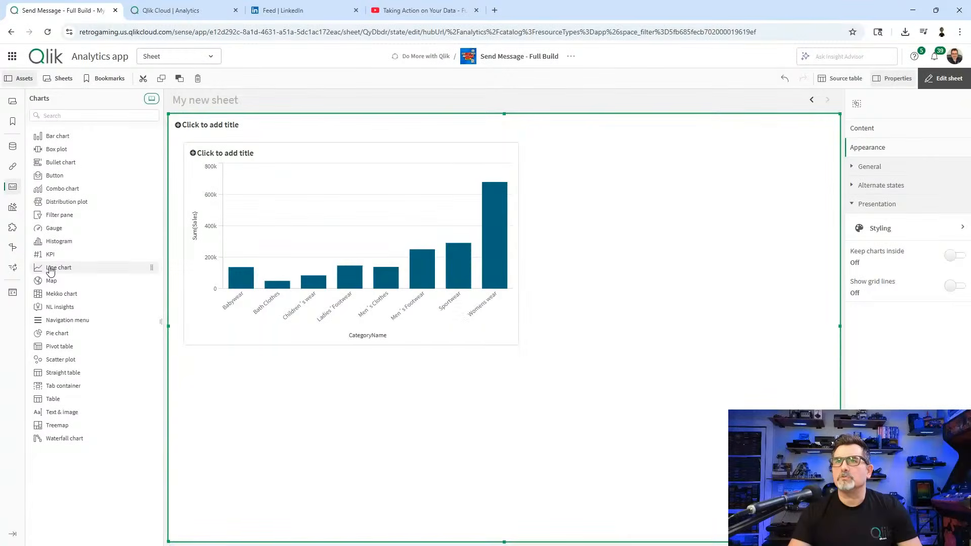
{"action": "left_click_drag", "start_coordinate": [65, 270], "coordinate": [572, 325]}
{"action": "left_click", "coordinate": [494, 319]}
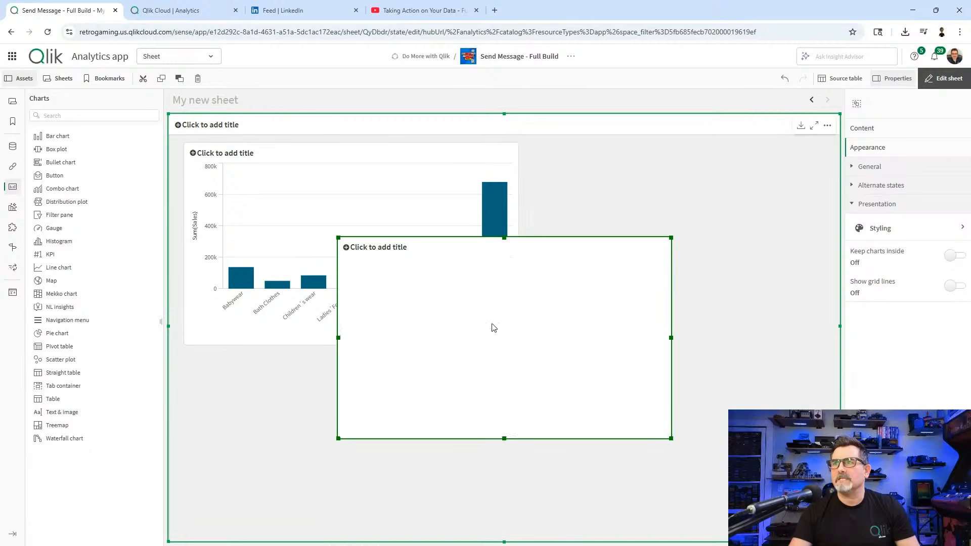
{"action": "left_click_drag", "start_coordinate": [499, 284], "coordinate": [586, 273]}
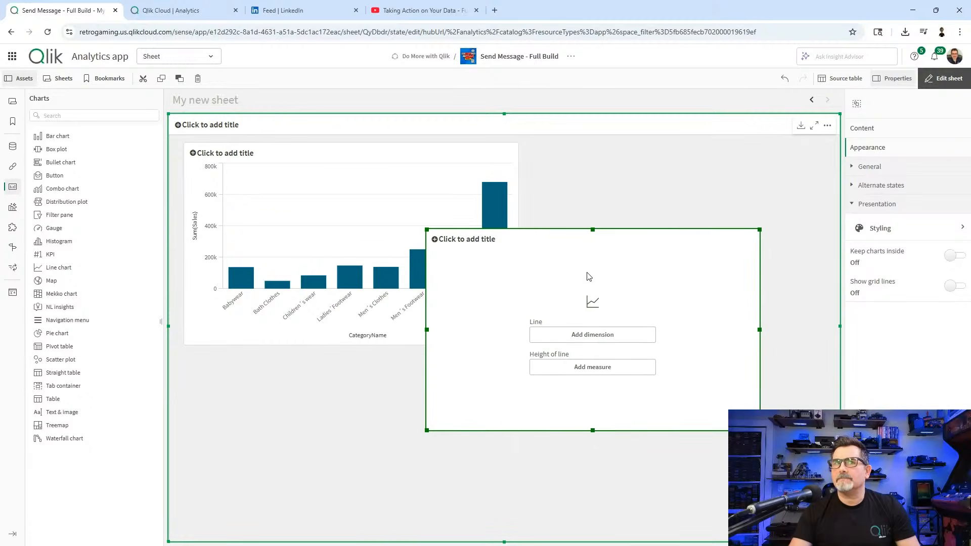
Give the line chart OrderDate as its dimension and Sum(Sales) as its measure
{"action": "left_click", "coordinate": [599, 342]}
{"action": "type", "text": "or"}
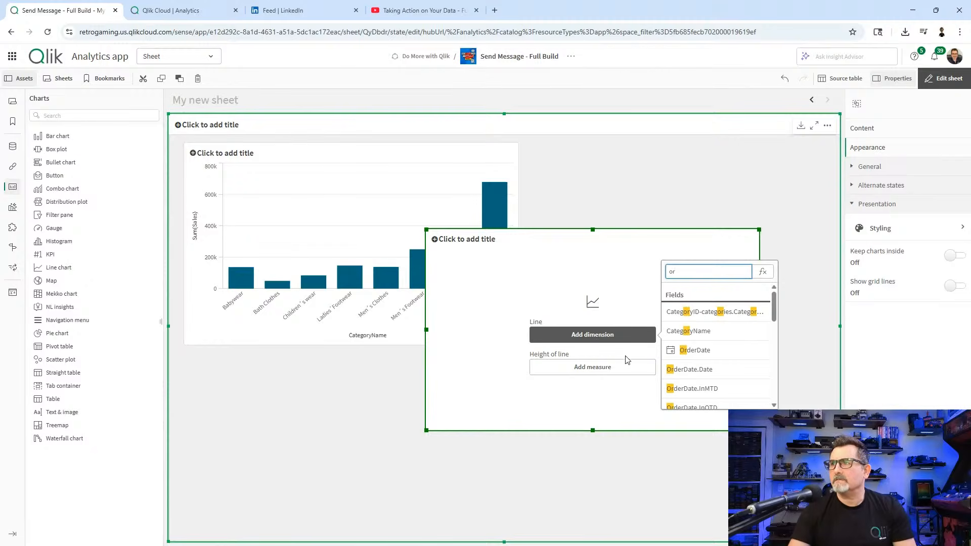
{"action": "left_click", "coordinate": [695, 350]}
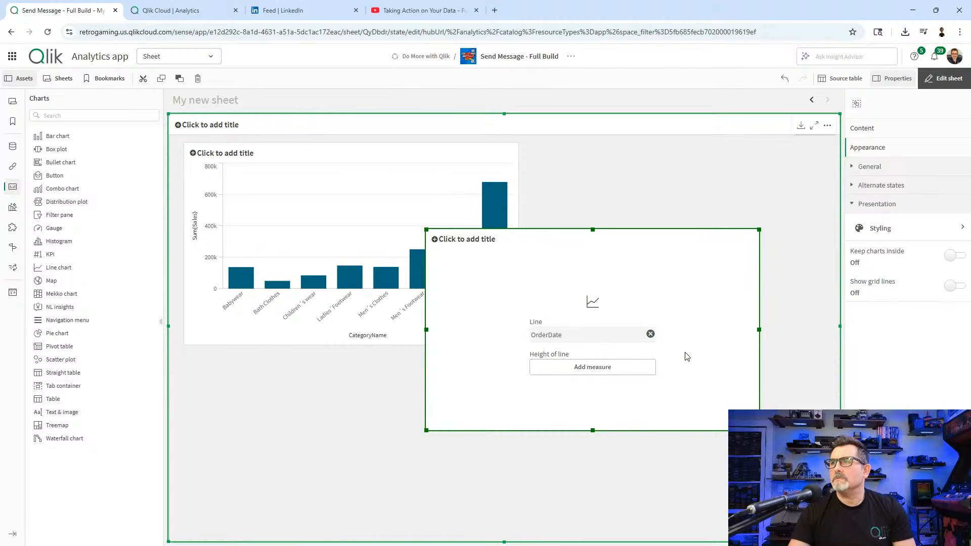
{"action": "left_click", "coordinate": [639, 373]}
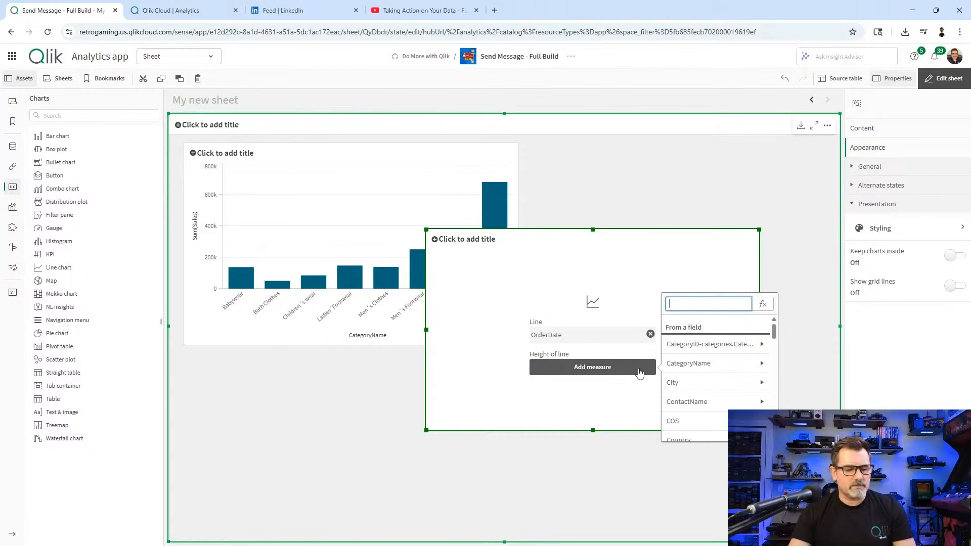
{"action": "type", "text": "sa"}
{"action": "left_click", "coordinate": [684, 422]}
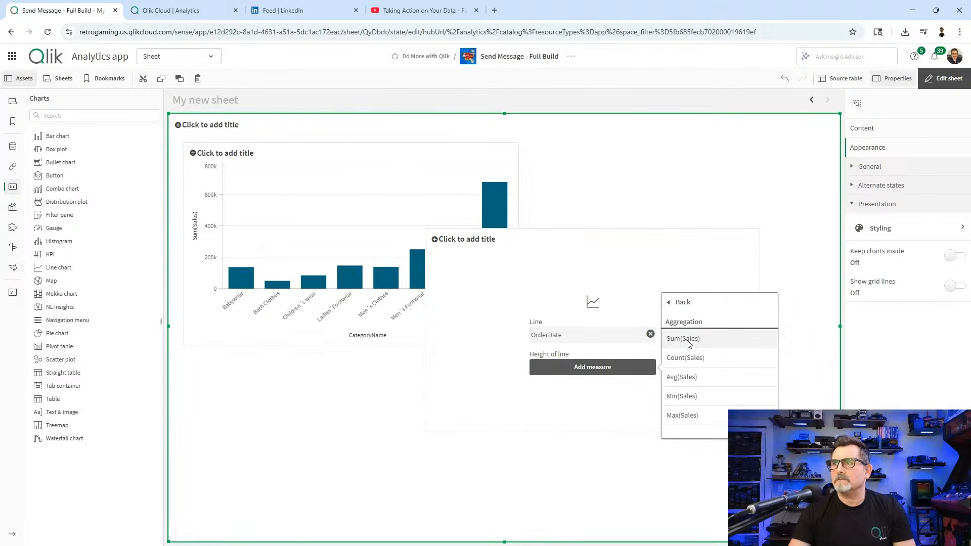
{"action": "left_click", "coordinate": [689, 344]}
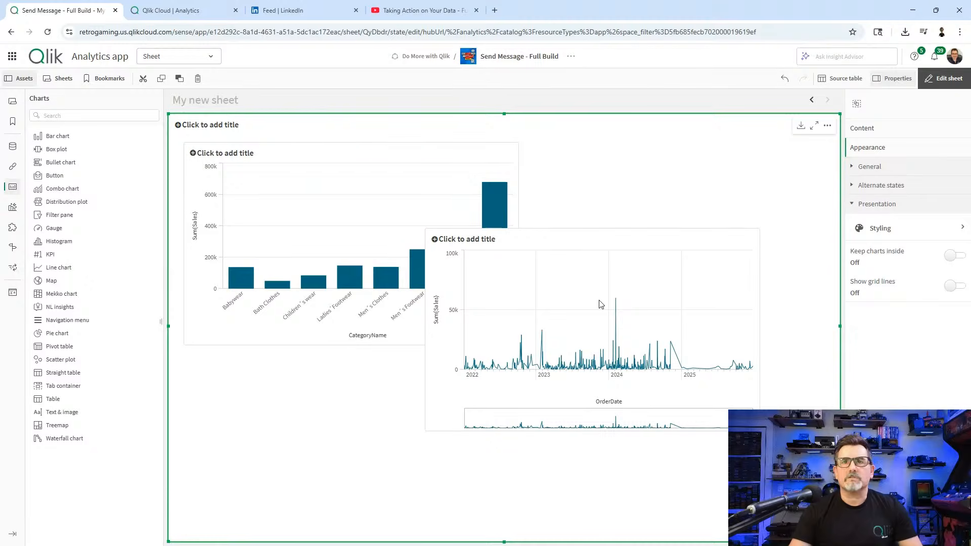
Title the line chart "Sales over time" and the bar chart "Sales by Category"
{"action": "left_click", "coordinate": [488, 237]}
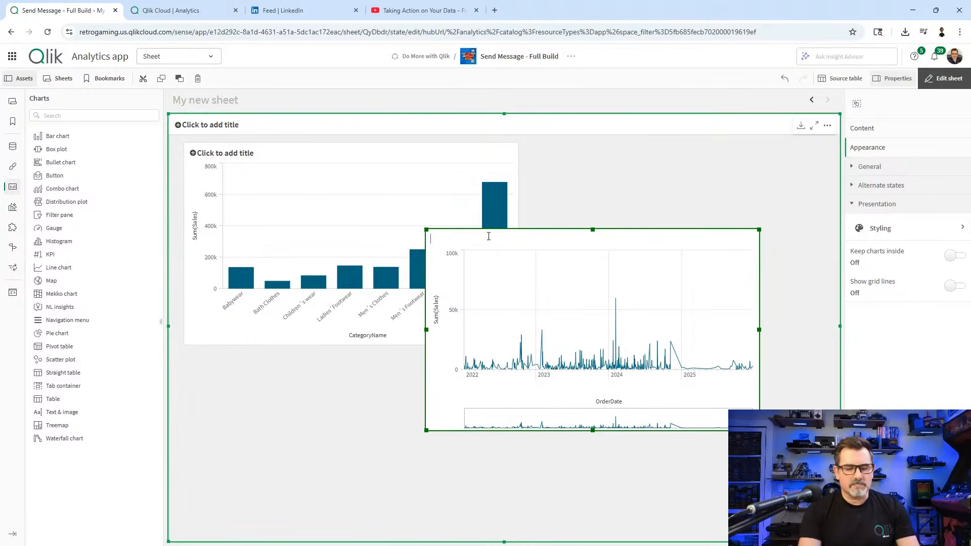
{"action": "type", "text": "Sales over ti"}
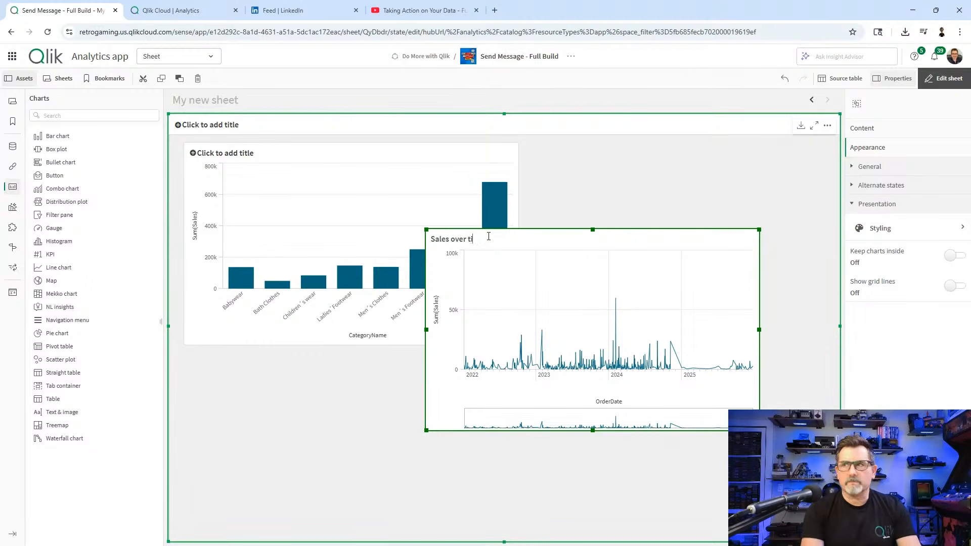
{"action": "type", "text": "me"}
{"action": "left_click", "coordinate": [268, 160]}
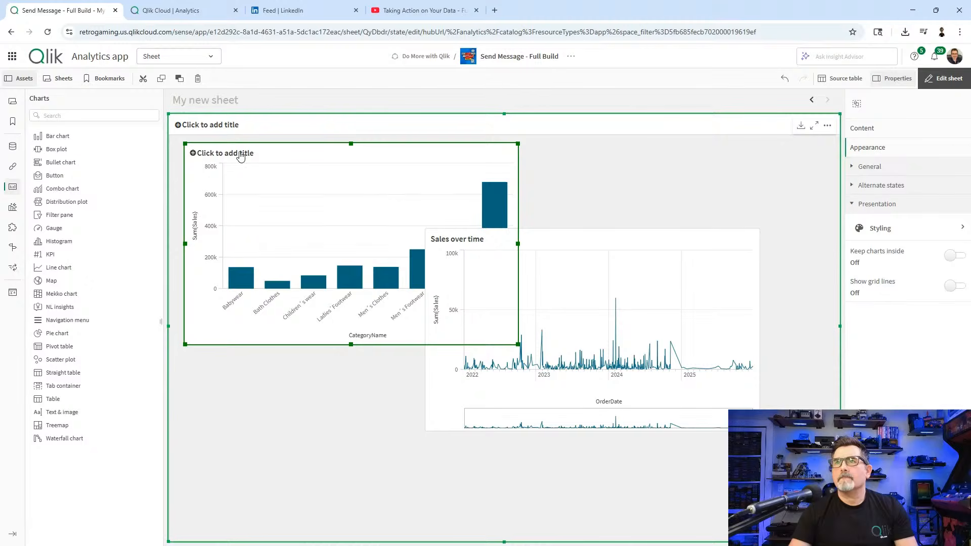
{"action": "left_click", "coordinate": [241, 154]}
{"action": "type", "text": "Sales by Category"}
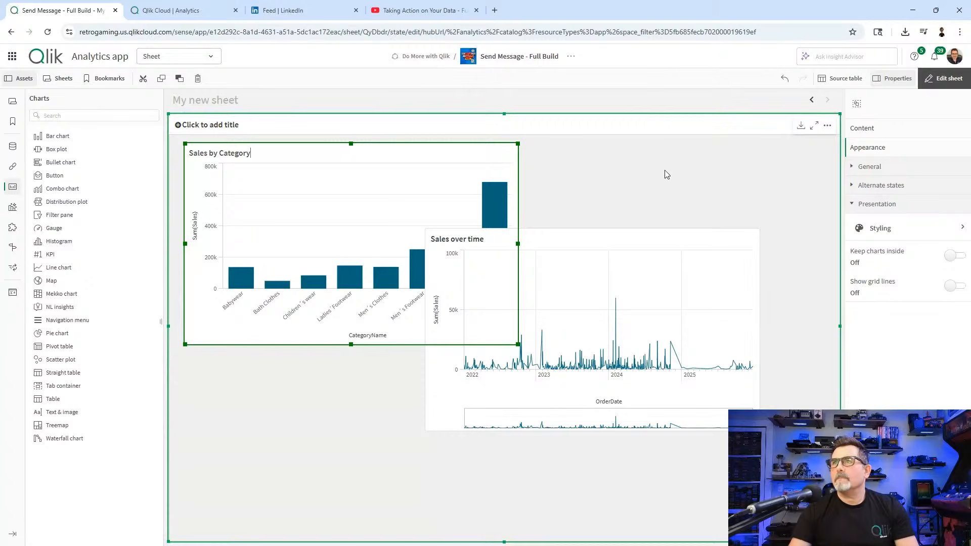
Shift the line chart slightly down and left, and shrink both charts together as one selected group
{"action": "left_click", "coordinate": [617, 282]}
{"action": "left_click_drag", "start_coordinate": [617, 282], "coordinate": [440, 211]}
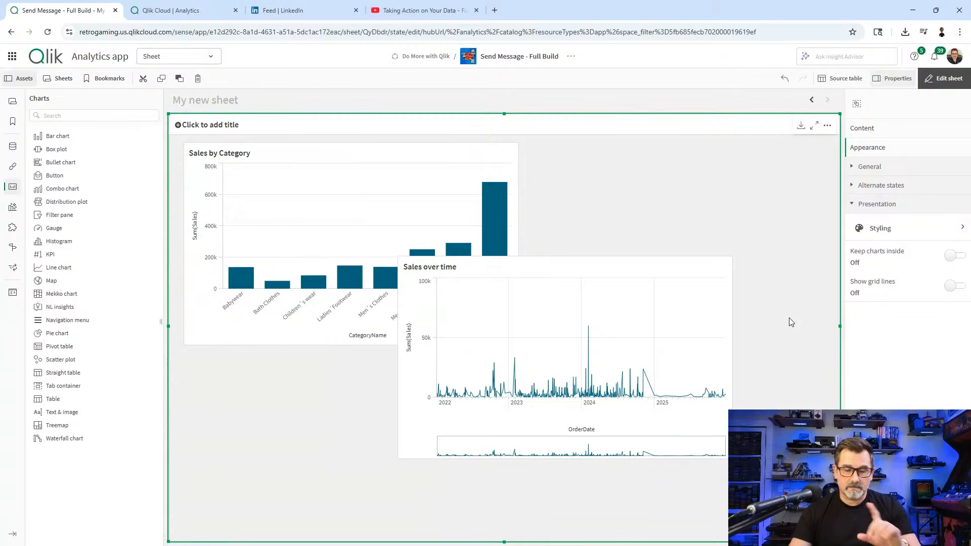
{"action": "left_click_drag", "start_coordinate": [772, 399], "coordinate": [433, 255]}
{"action": "left_click_drag", "start_coordinate": [727, 460], "coordinate": [685, 429]}
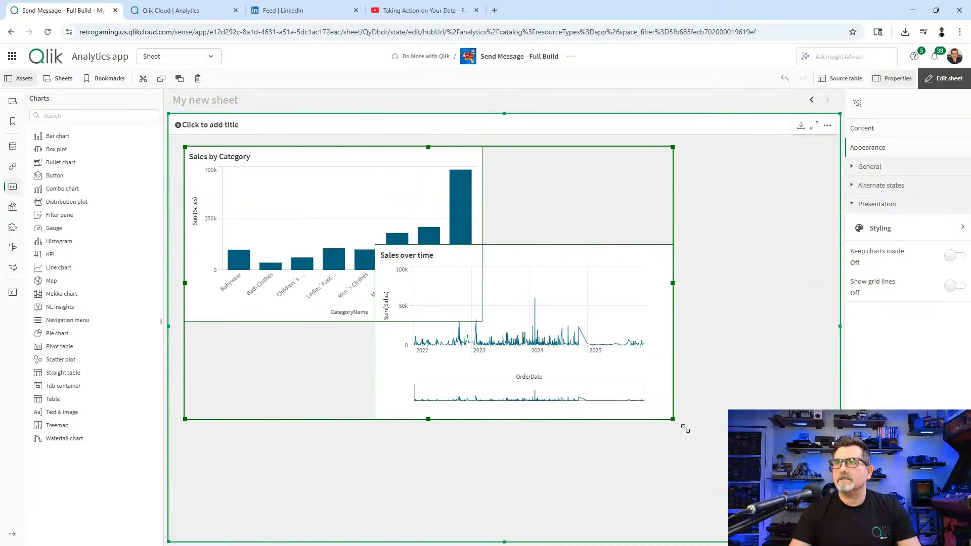
Resize the layout container to 48 x 24 grid cells and extend its height to 48 x 41 cells
{"action": "left_click", "coordinate": [403, 360]}
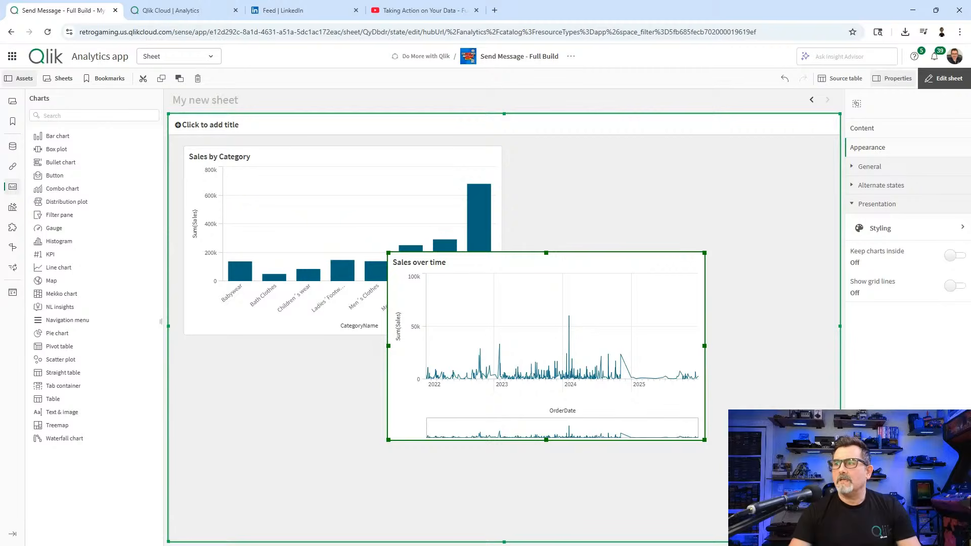
{"action": "left_click_drag", "start_coordinate": [840, 541], "coordinate": [546, 352]}
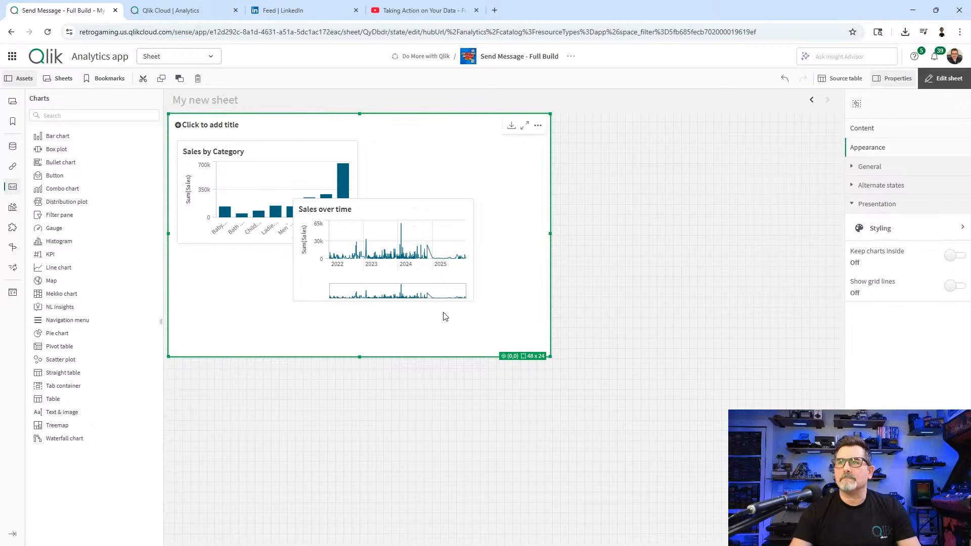
{"action": "left_click_drag", "start_coordinate": [360, 356], "coordinate": [382, 365]}
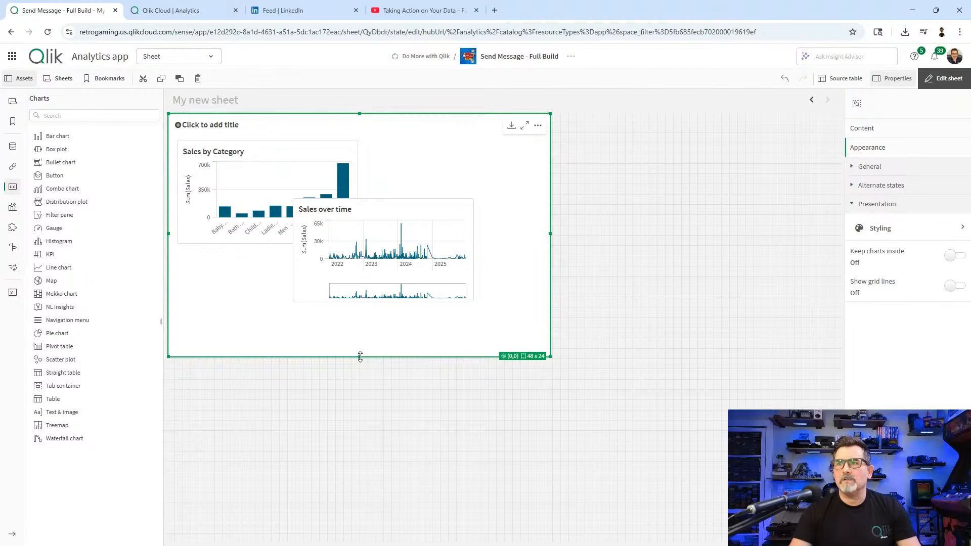
{"action": "left_click_drag", "start_coordinate": [360, 357], "coordinate": [377, 530]}
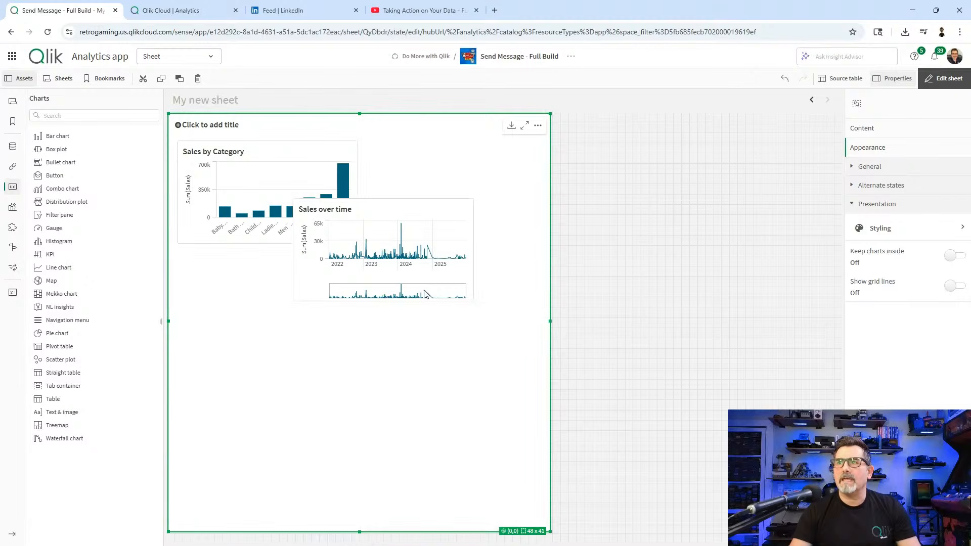
Shift the Sales over time chart slightly right within the container and widen the container to the full sheet width
{"action": "left_click_drag", "start_coordinate": [424, 294], "coordinate": [448, 293]}
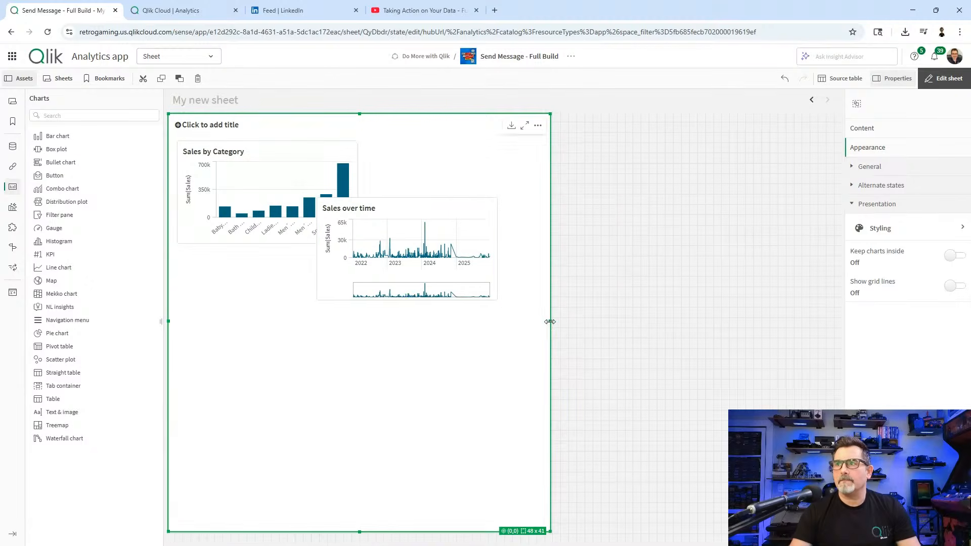
{"action": "left_click_drag", "start_coordinate": [550, 321], "coordinate": [854, 335]}
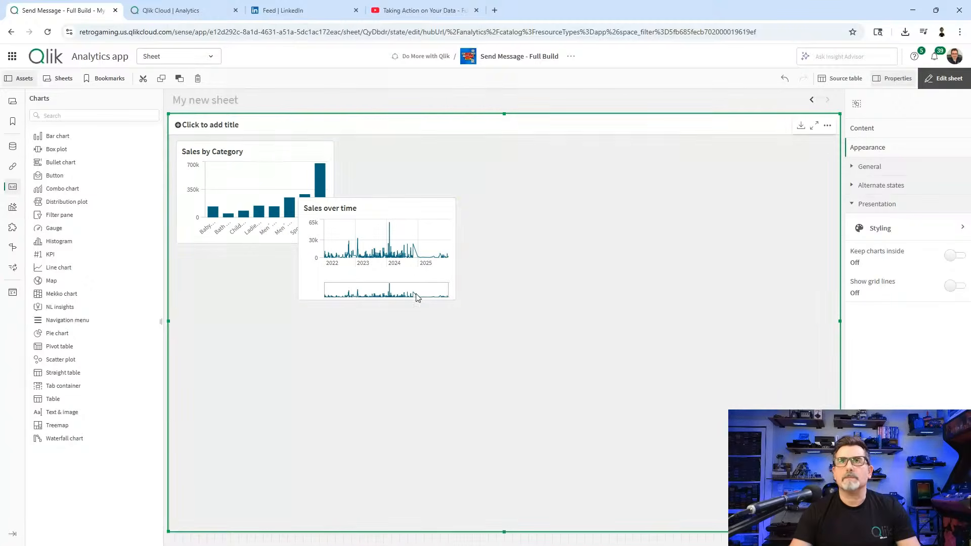
Place the Sales over time chart beside the bar chart with their top edges aligned, and enlarge it slightly
{"action": "left_click", "coordinate": [368, 272]}
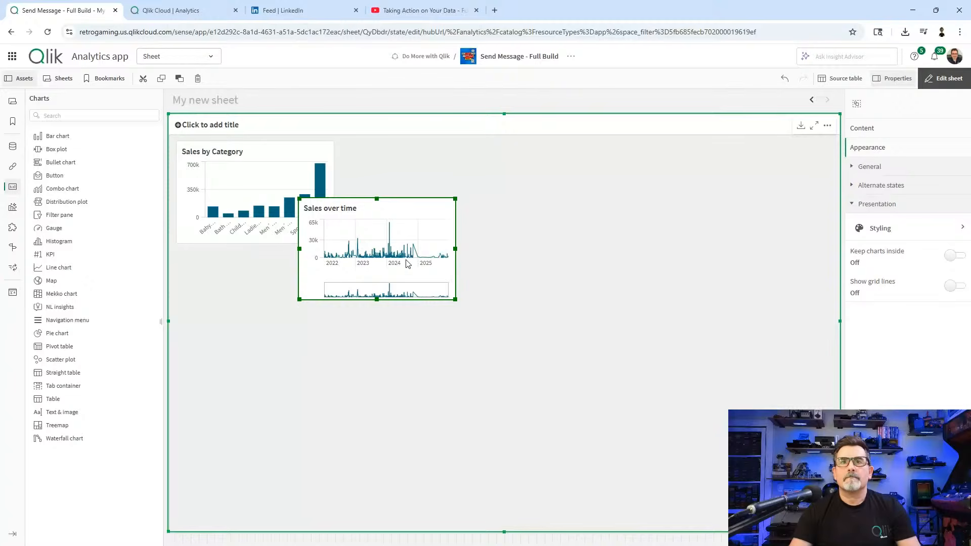
{"action": "left_click_drag", "start_coordinate": [407, 262], "coordinate": [462, 271]}
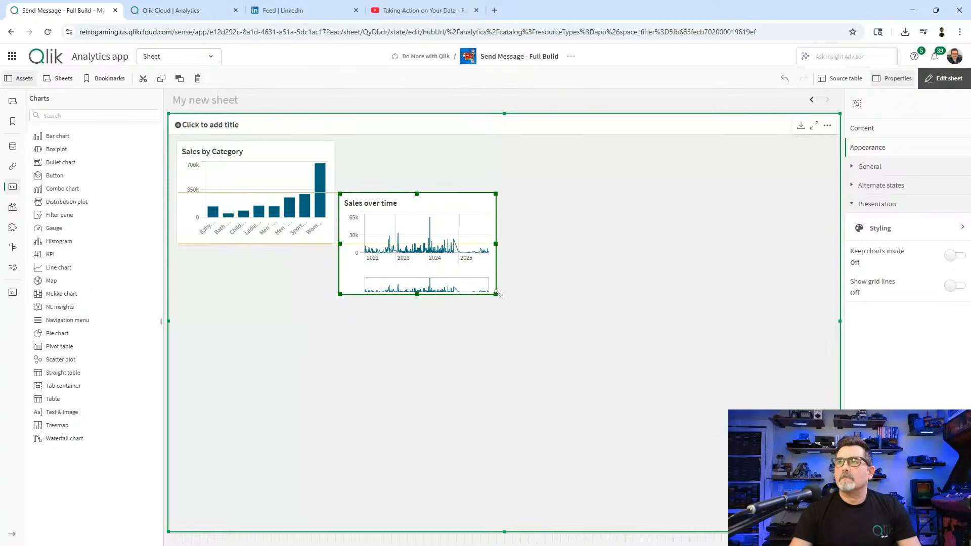
{"action": "left_click_drag", "start_coordinate": [496, 302], "coordinate": [513, 304]}
{"action": "left_click_drag", "start_coordinate": [413, 249], "coordinate": [414, 197]}
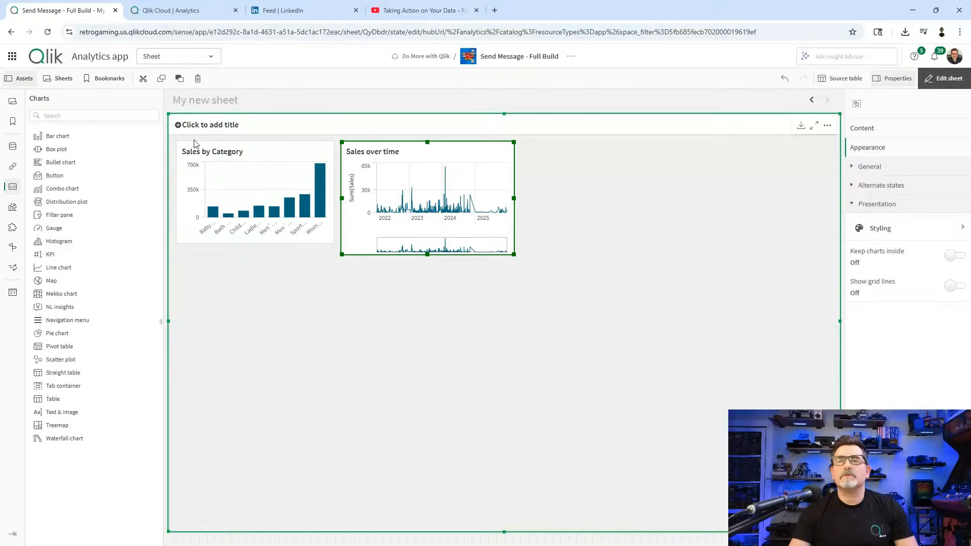
Extend the Sales by Category chart downward to match the height of the line chart
{"action": "left_click", "coordinate": [290, 214]}
{"action": "left_click_drag", "start_coordinate": [255, 243], "coordinate": [255, 255]}
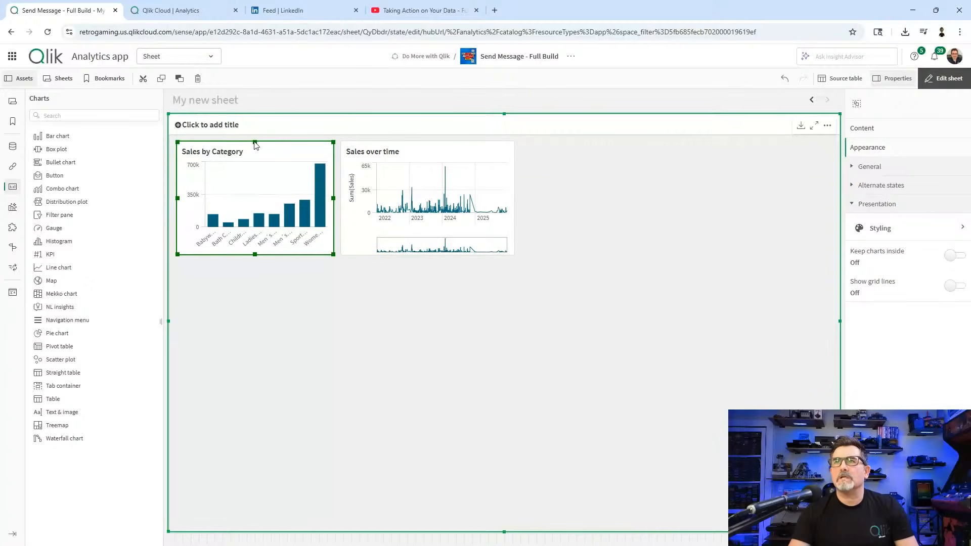
{"action": "left_click_drag", "start_coordinate": [254, 140], "coordinate": [255, 141]}
Shift the line chart slightly right and widen the bar chart a little into the freed space
{"action": "left_click_drag", "start_coordinate": [451, 193], "coordinate": [468, 206]}
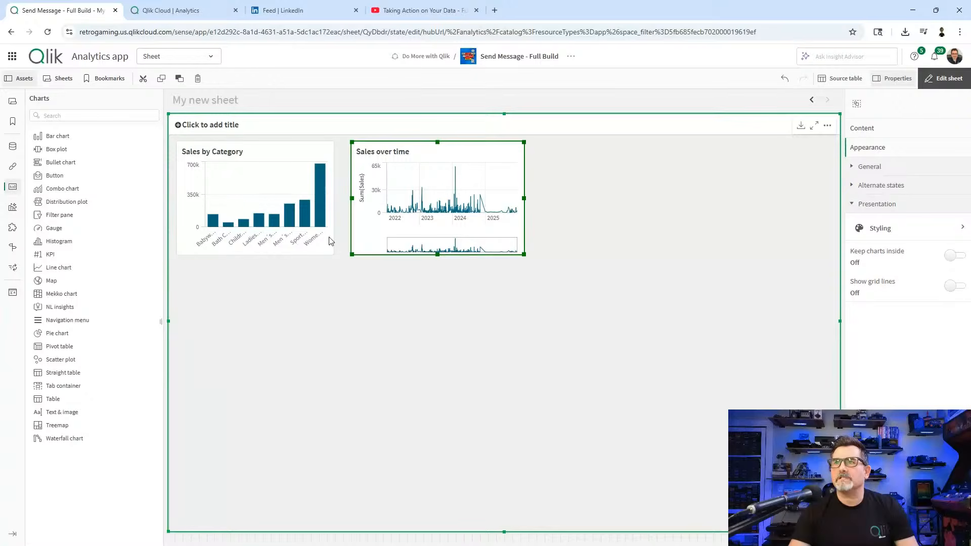
{"action": "left_click", "coordinate": [333, 254]}
{"action": "left_click_drag", "start_coordinate": [334, 256], "coordinate": [341, 257]}
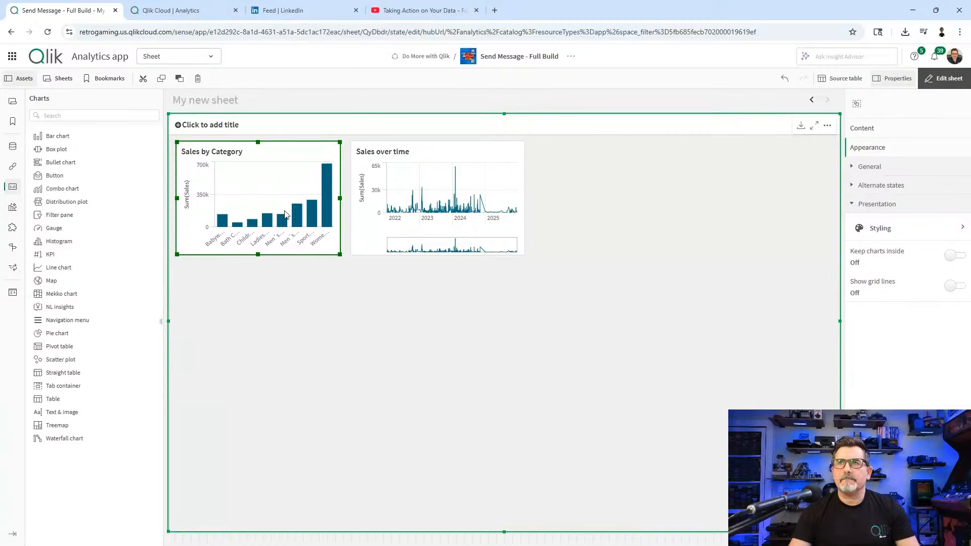
Give the Sales by Category bar chart a single light blue-gray background color through its general styling
{"action": "left_click", "coordinate": [415, 200]}
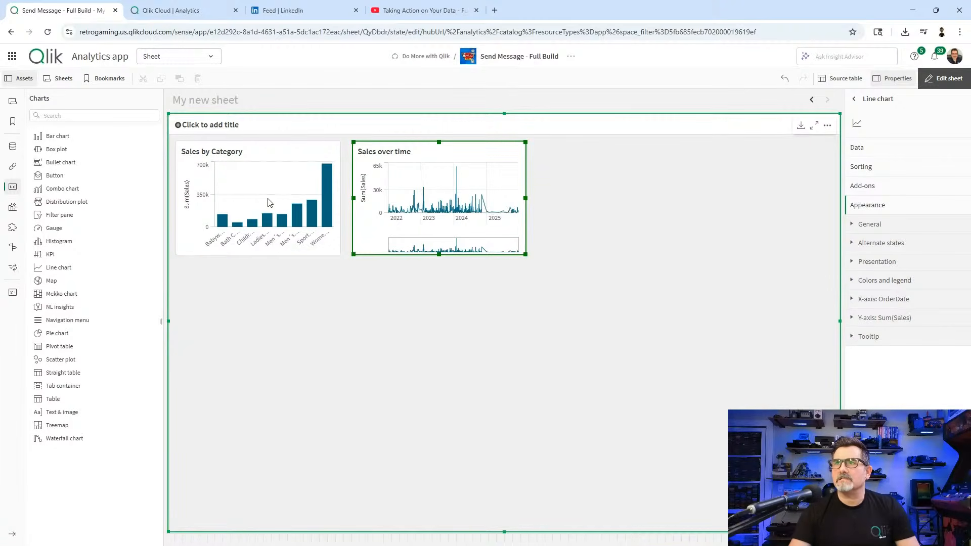
{"action": "left_click", "coordinate": [263, 181]}
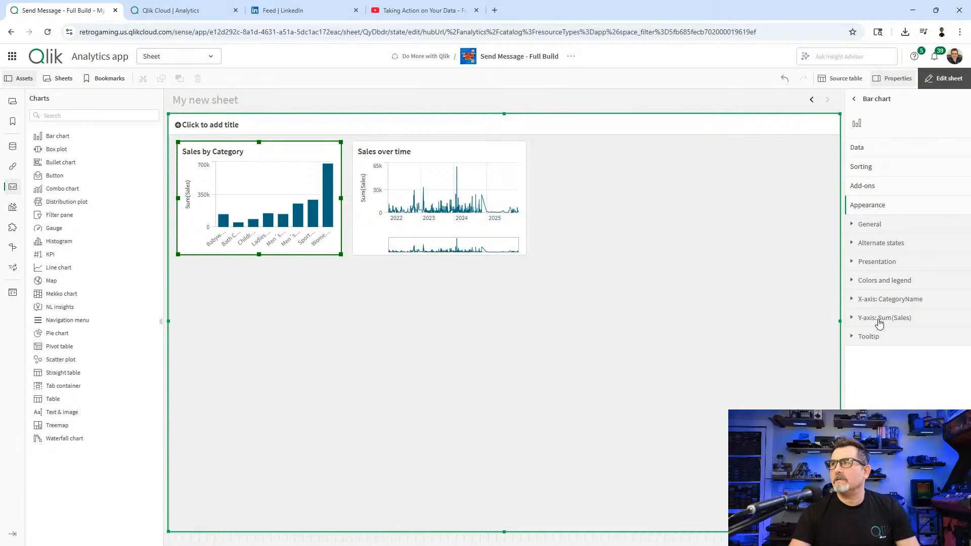
{"action": "left_click", "coordinate": [878, 263]}
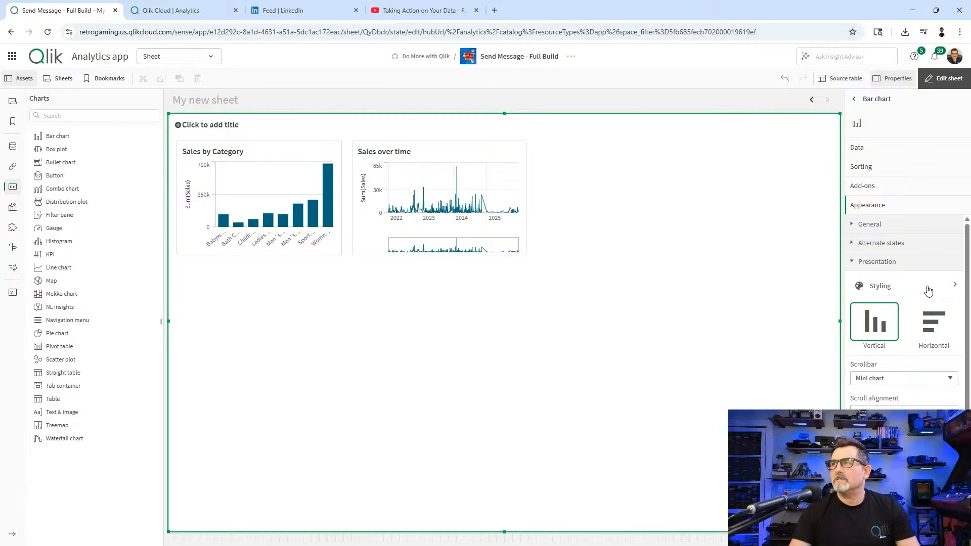
{"action": "left_click", "coordinate": [928, 289]}
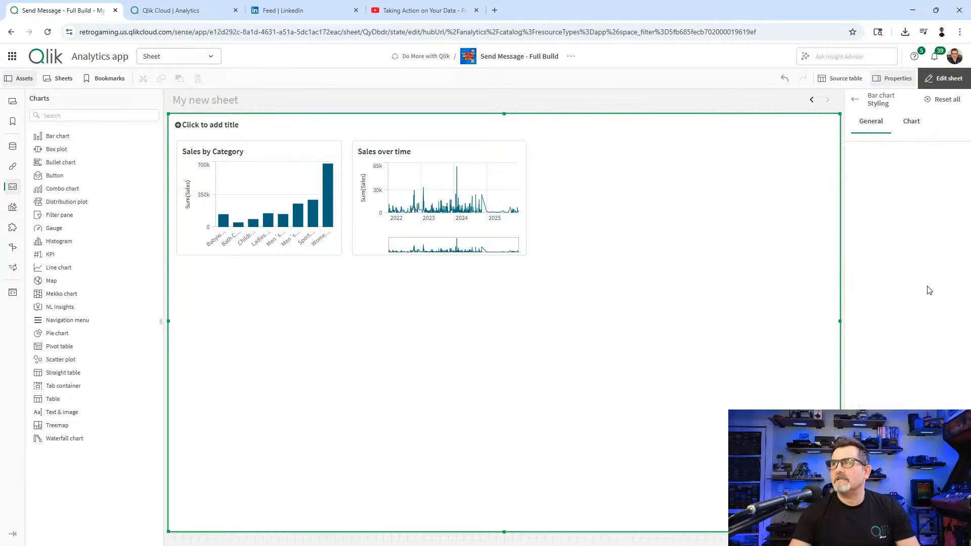
{"action": "left_click", "coordinate": [915, 130]}
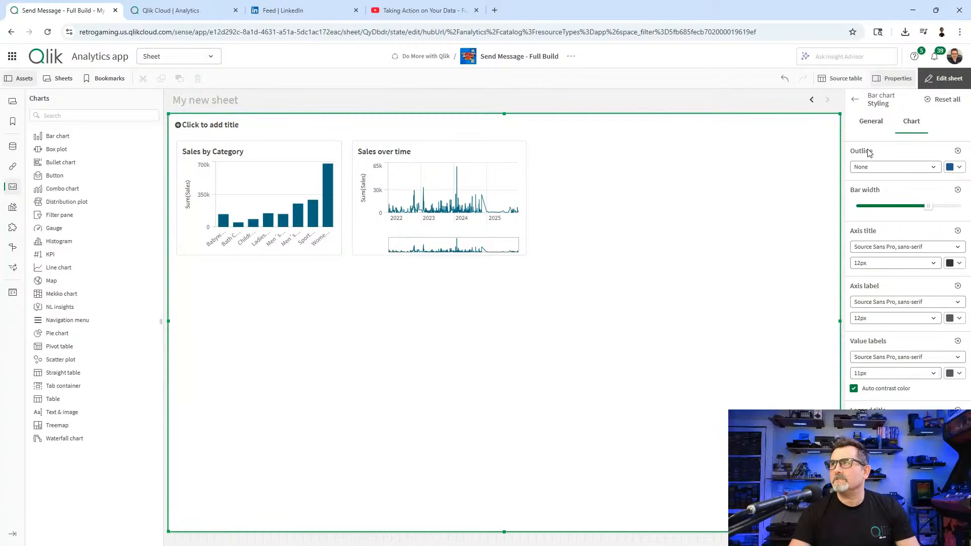
{"action": "left_click", "coordinate": [870, 122]}
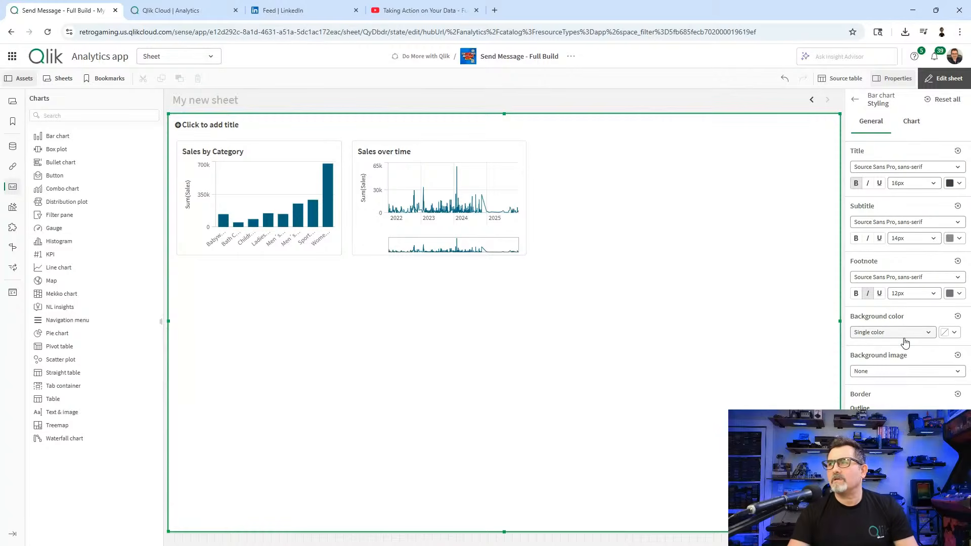
{"action": "left_click", "coordinate": [929, 334]}
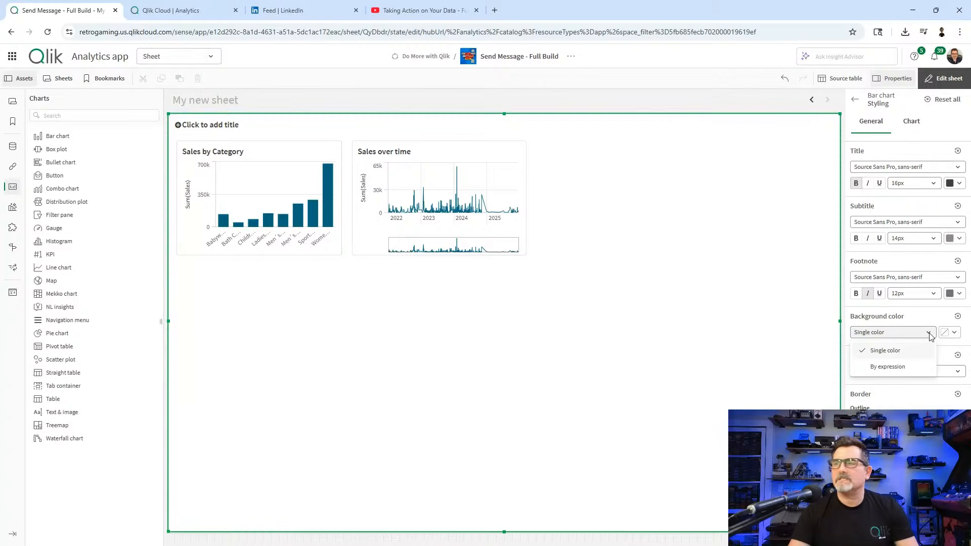
{"action": "left_click", "coordinate": [954, 333]}
{"action": "left_click", "coordinate": [959, 355]}
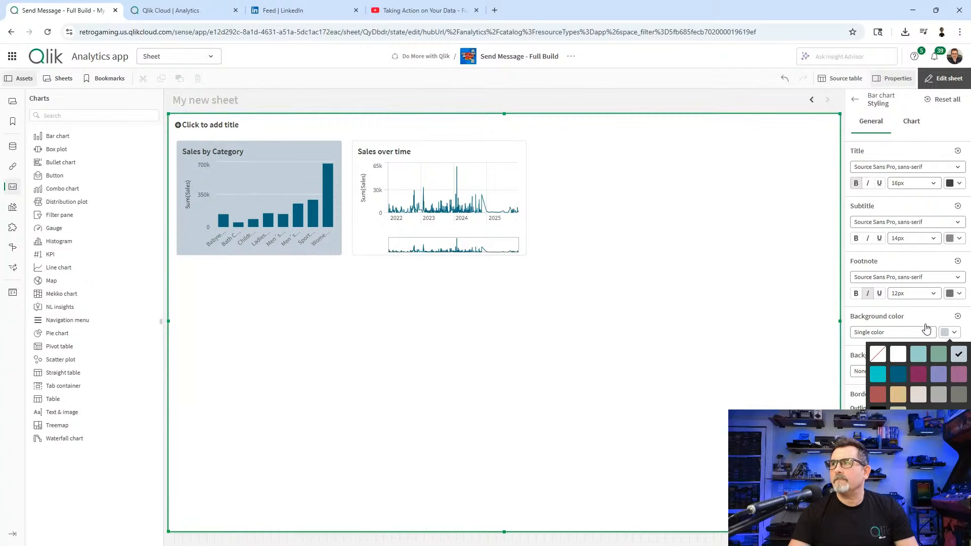
{"action": "left_click", "coordinate": [736, 280]}
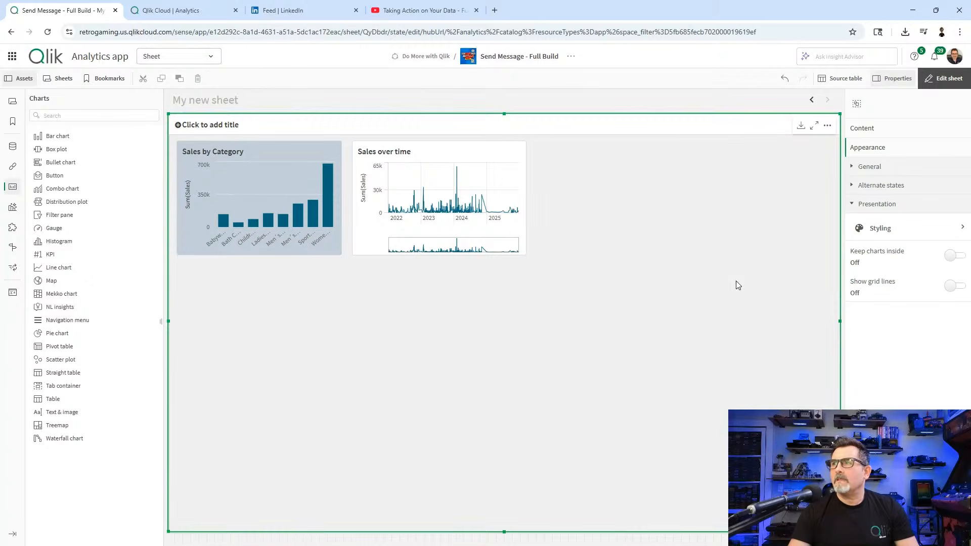
Copy the style of the Sales by Category chart and paste it onto the Sales over time chart
{"action": "left_click", "coordinate": [252, 190]}
{"action": "right_click", "coordinate": [252, 189]}
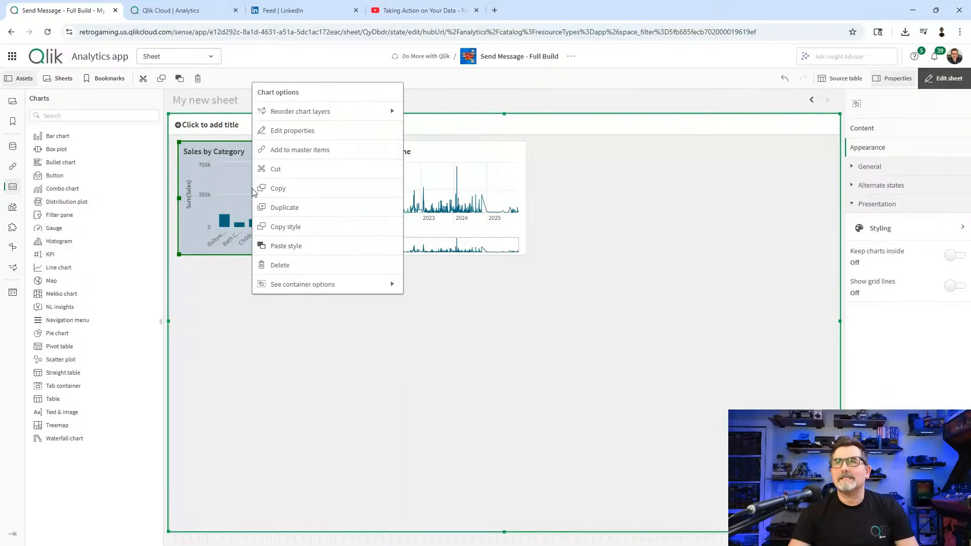
{"action": "left_click", "coordinate": [286, 228]}
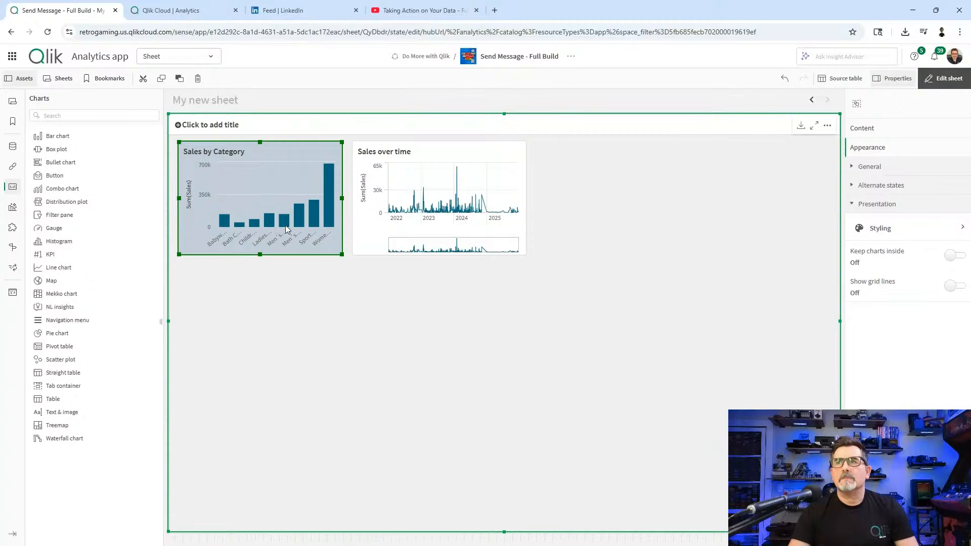
{"action": "left_click", "coordinate": [416, 217]}
{"action": "right_click", "coordinate": [416, 216]}
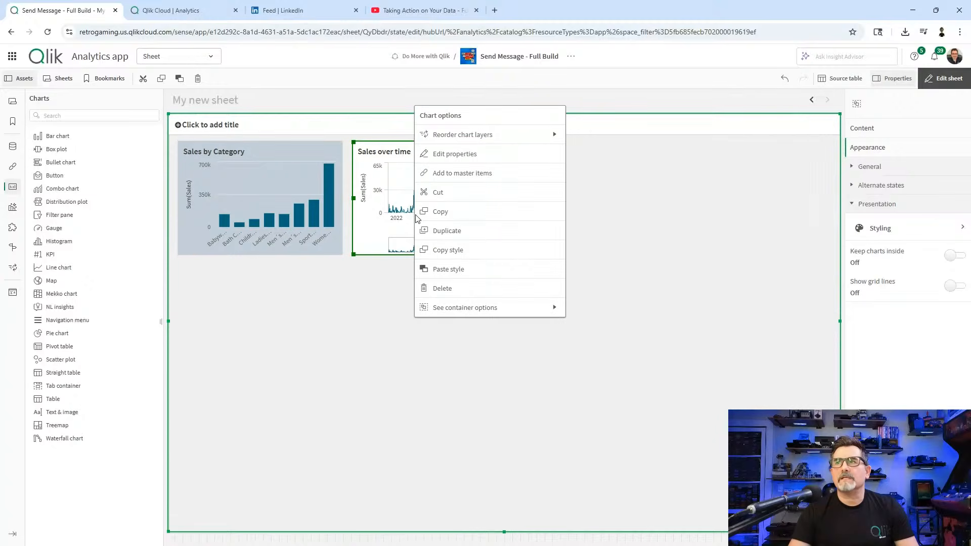
{"action": "left_click", "coordinate": [450, 269]}
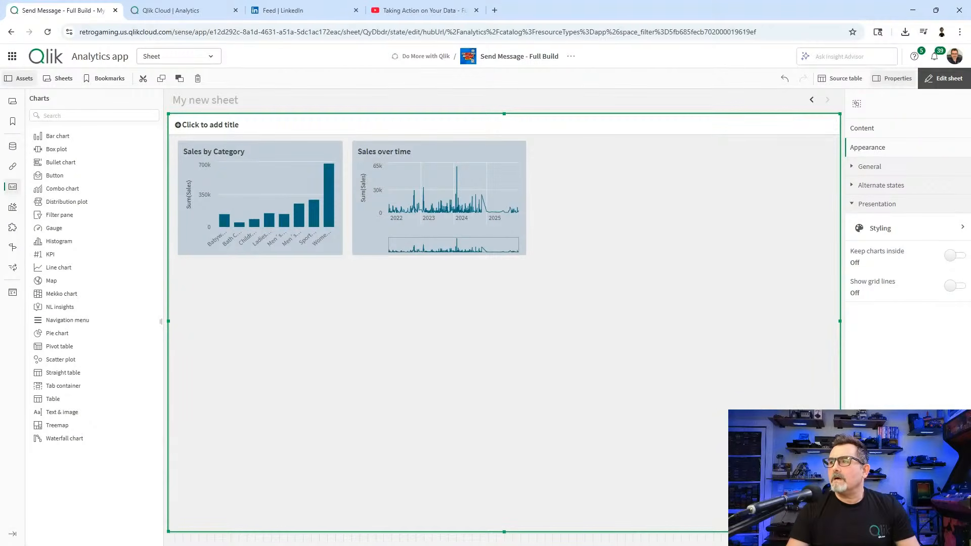
Shrink the layout container diagonally from its lower-right corner to 69 x 34 grid cells
{"action": "left_click_drag", "start_coordinate": [840, 531], "coordinate": [744, 480]}
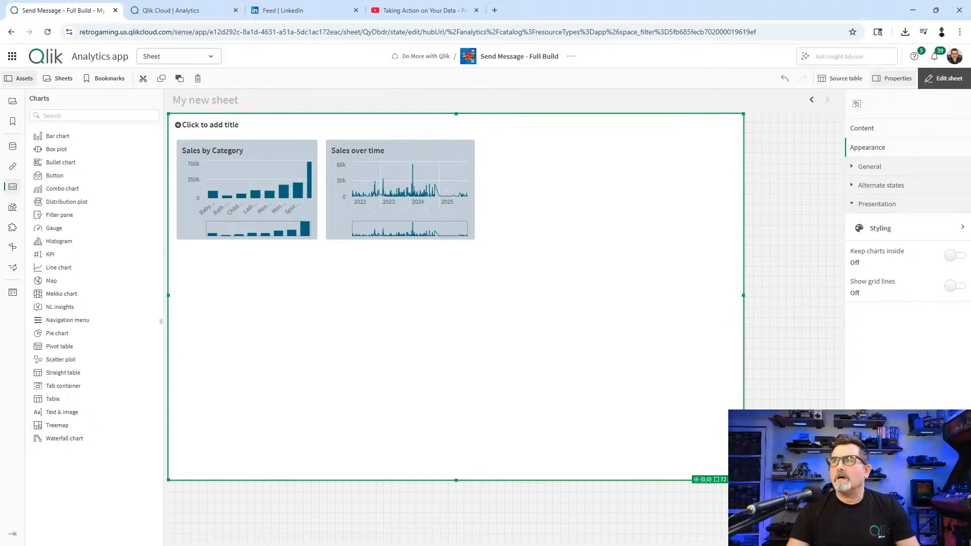
{"action": "right_click", "coordinate": [775, 350]}
{"action": "left_click", "coordinate": [778, 386]}
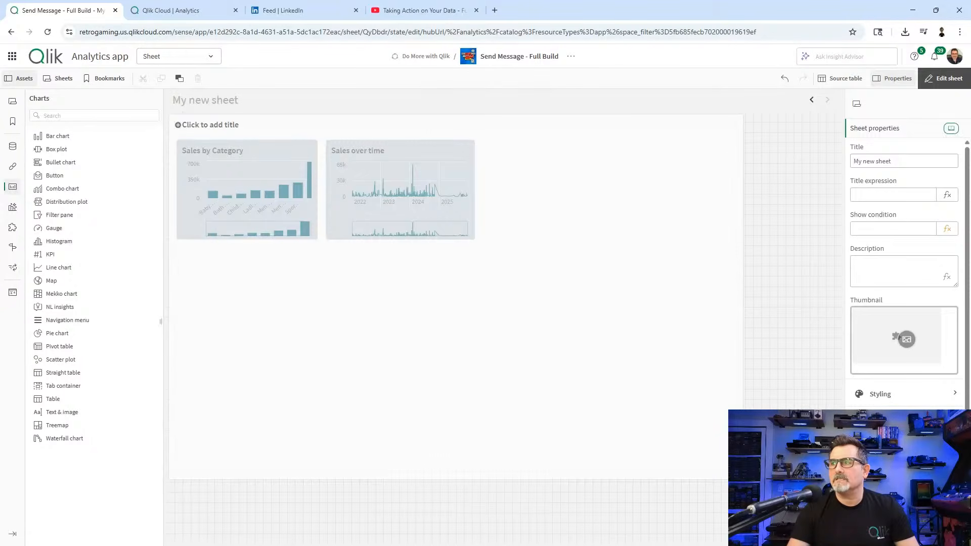
{"action": "left_click", "coordinate": [720, 455]}
{"action": "mouse_move", "coordinate": [717, 466]}
{"action": "left_mouse_down"}
{"action": "mouse_move", "coordinate": [555, 417]}
{"action": "mouse_move", "coordinate": [798, 487]}
{"action": "mouse_move", "coordinate": [635, 390]}
{"action": "mouse_move", "coordinate": [703, 420]}
{"action": "mouse_move", "coordinate": [693, 384]}
{"action": "mouse_move", "coordinate": [698, 430]}
{"action": "mouse_move", "coordinate": [717, 457]}
{"action": "left_mouse_up"}
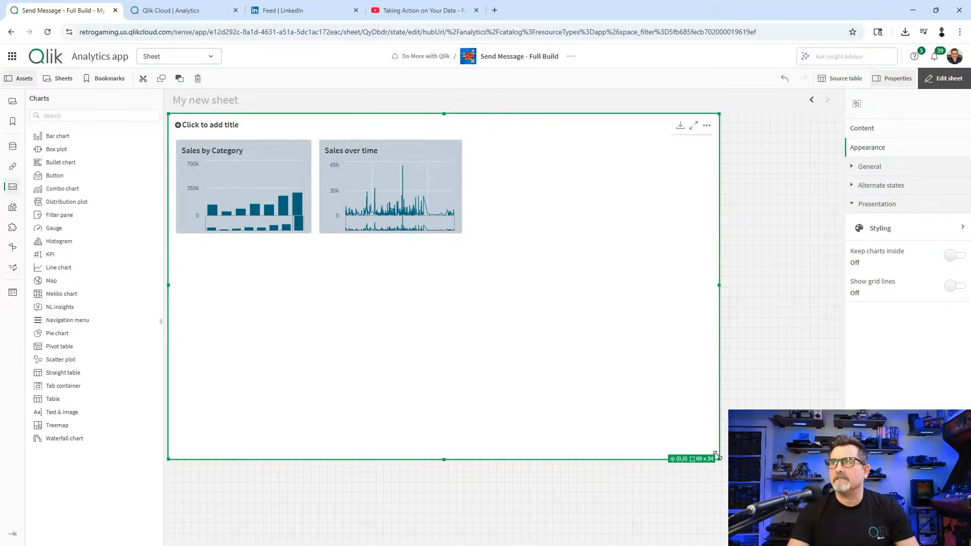
Switch the sheet to a coarser grid and shrink the layout container to 17 x 8 cells
{"action": "left_click", "coordinate": [759, 455]}
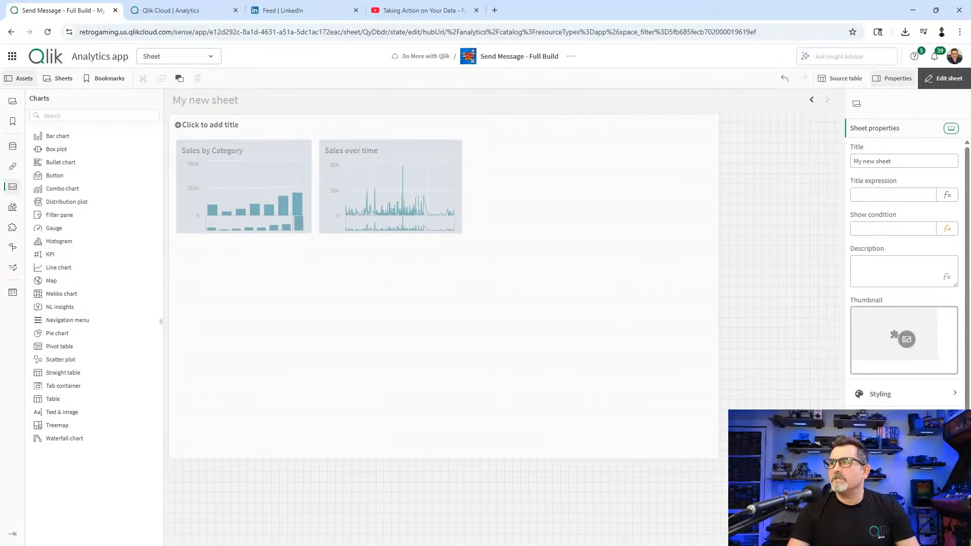
{"action": "left_click", "coordinate": [712, 406]}
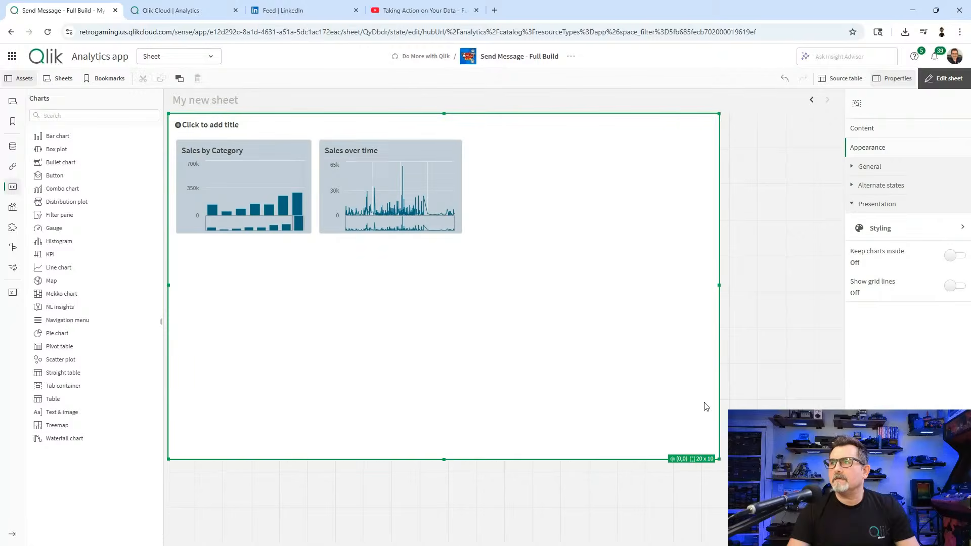
{"action": "left_click_drag", "start_coordinate": [719, 458], "coordinate": [675, 427]}
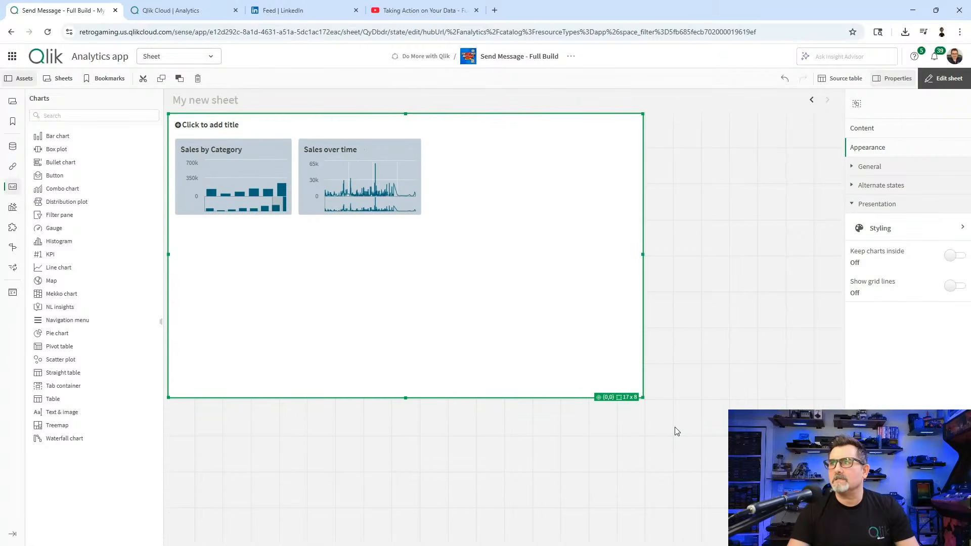
Switch the sheet back to the fine grid and enlarge the layout container to nearly the full sheet width
{"action": "left_click", "coordinate": [734, 399]}
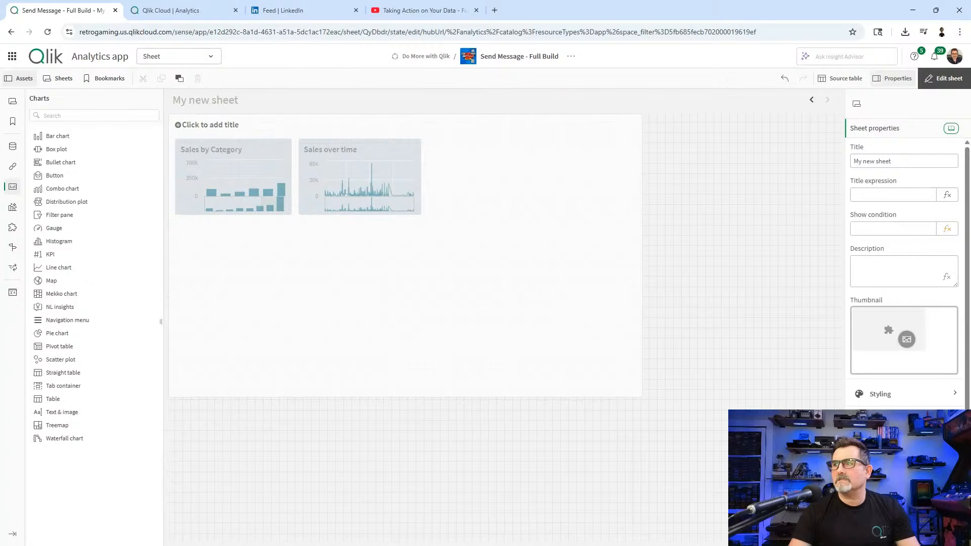
{"action": "left_click", "coordinate": [600, 372]}
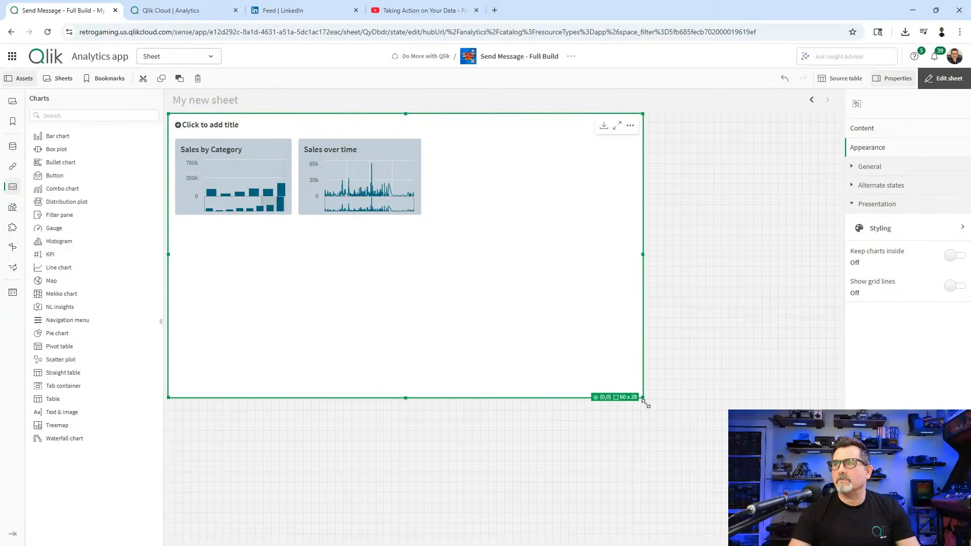
{"action": "left_click_drag", "start_coordinate": [645, 404], "coordinate": [712, 413]}
Enlarge the Sales over time chart slightly from its lower-right corner
{"action": "left_click", "coordinate": [451, 193]}
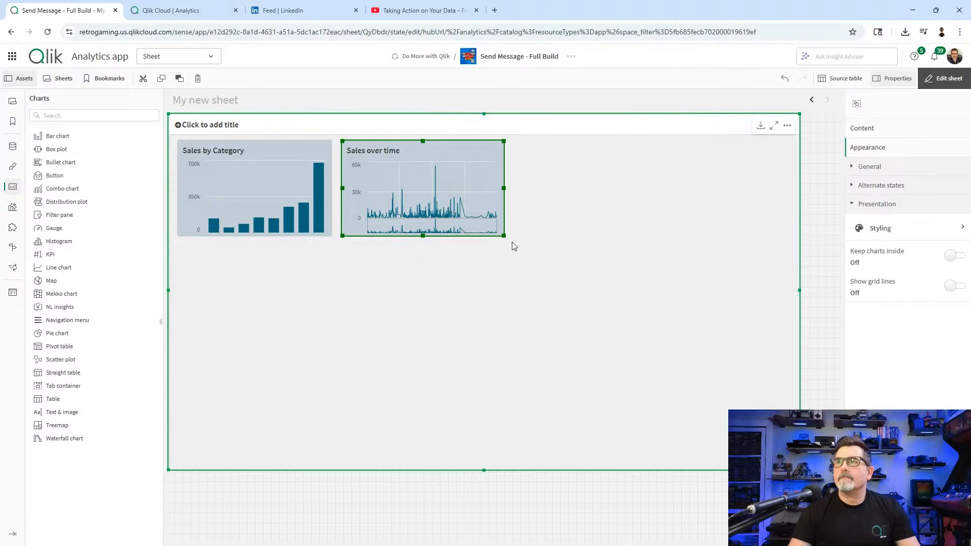
{"action": "left_click_drag", "start_coordinate": [503, 235], "coordinate": [516, 254]}
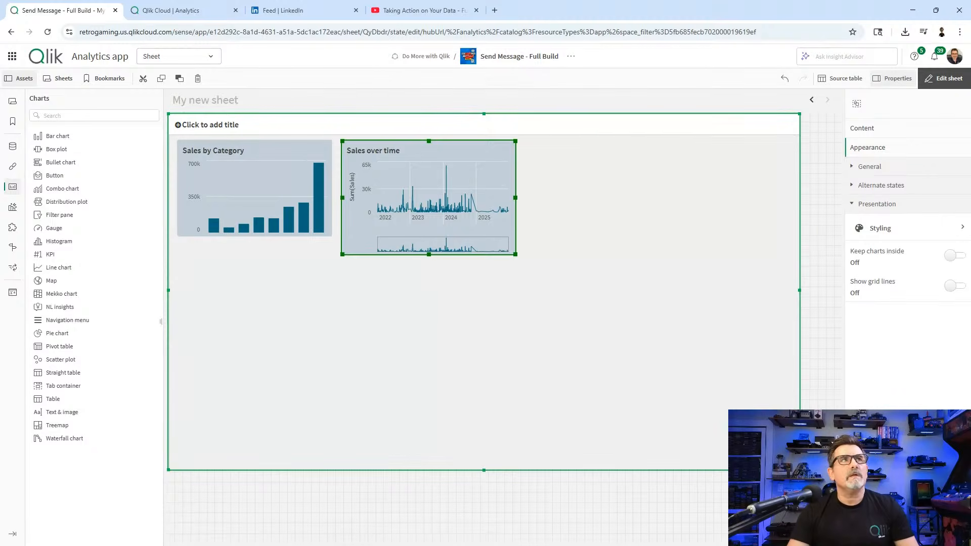
Enlarge the Sales by Category chart from its lower-right corner to match the height of the Sales over time chart
{"action": "left_click", "coordinate": [314, 231]}
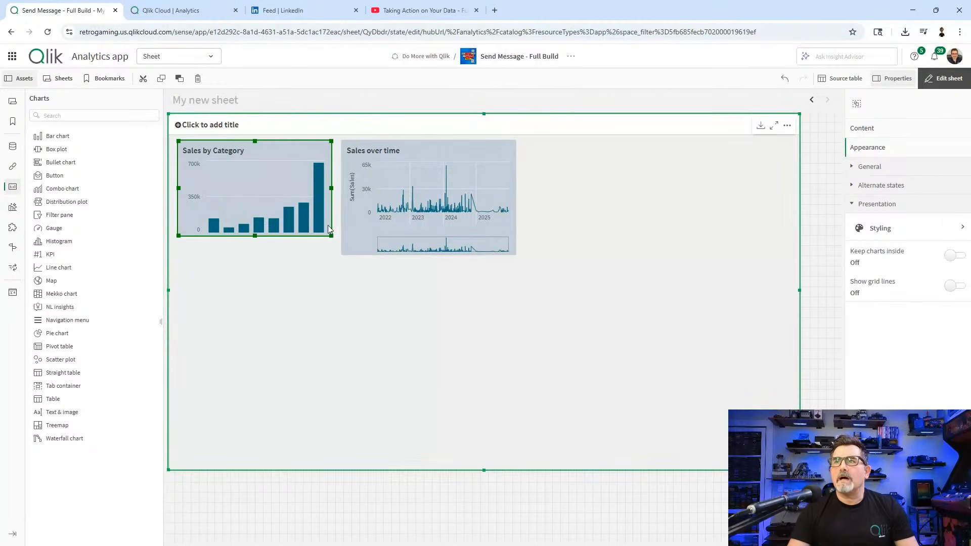
{"action": "left_click_drag", "start_coordinate": [331, 235], "coordinate": [332, 255]}
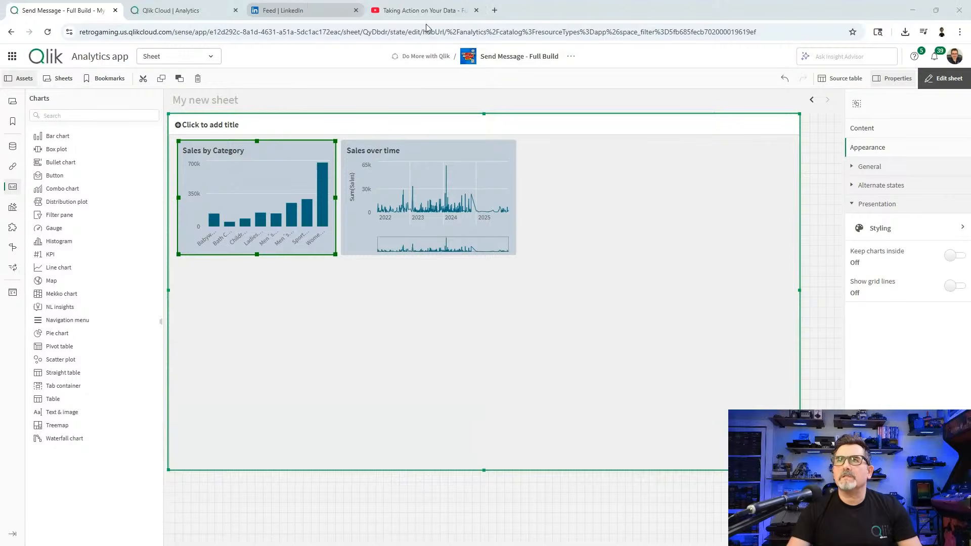
Open community.qlik.com in a new browser tab and go to the Do More with Qlik board under Events
{"action": "left_click", "coordinate": [496, 14]}
{"action": "type", "text": "community.qlik.com"}
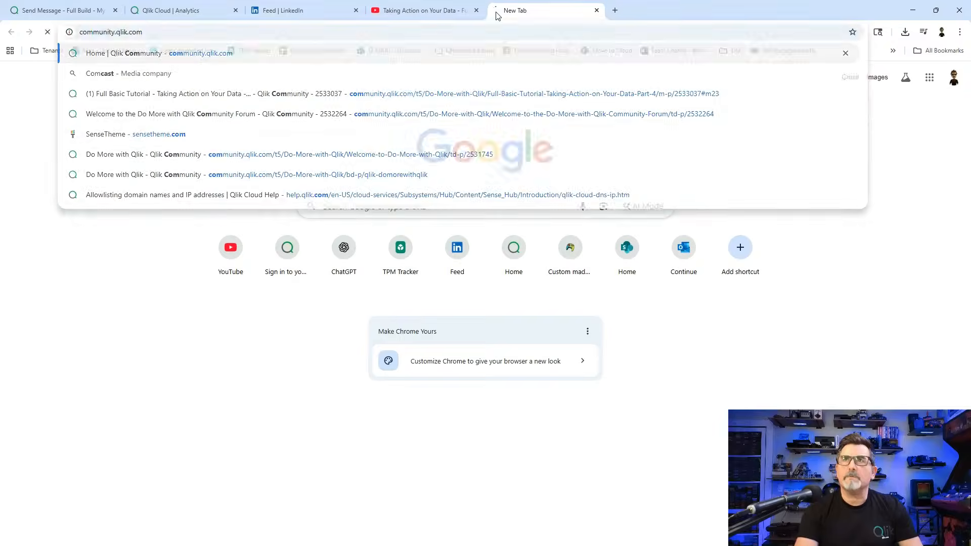
{"action": "key", "text": "Return"}
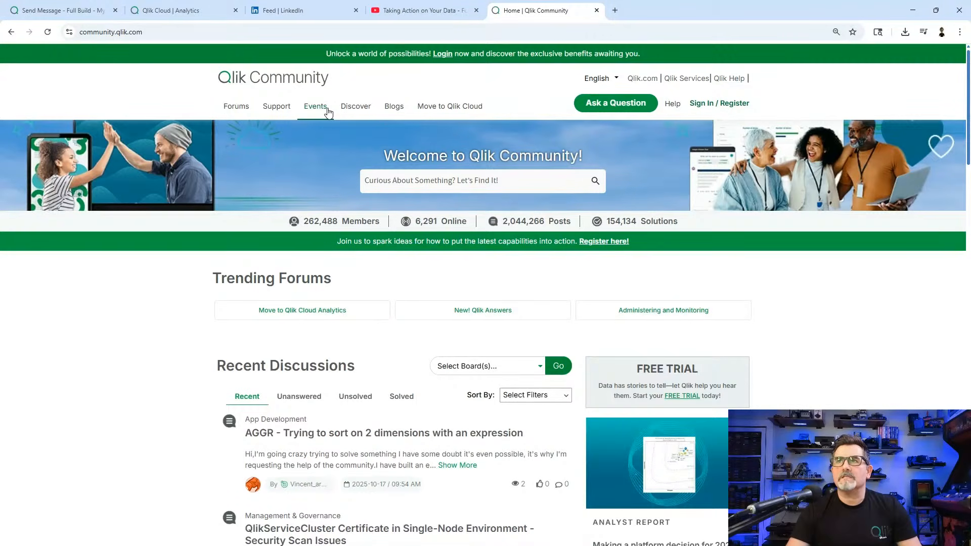
{"action": "mouse_move", "coordinate": [328, 112]}
{"action": "left_click", "coordinate": [348, 157]}
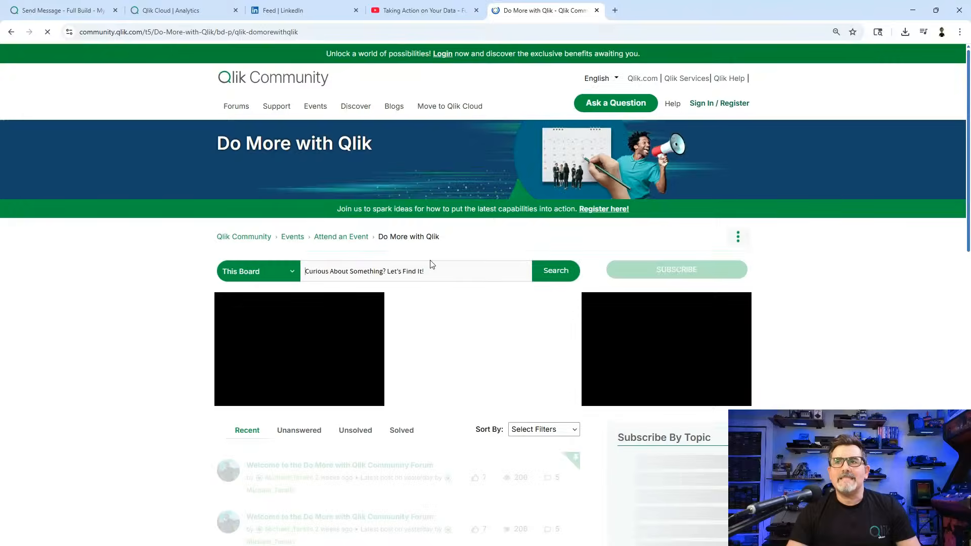
Look through the Do More with Qlik board's featured videos, recent posts and subscription topics
{"action": "scroll", "coordinate": [717, 307], "scroll_direction": "down", "scroll_amount": 3}
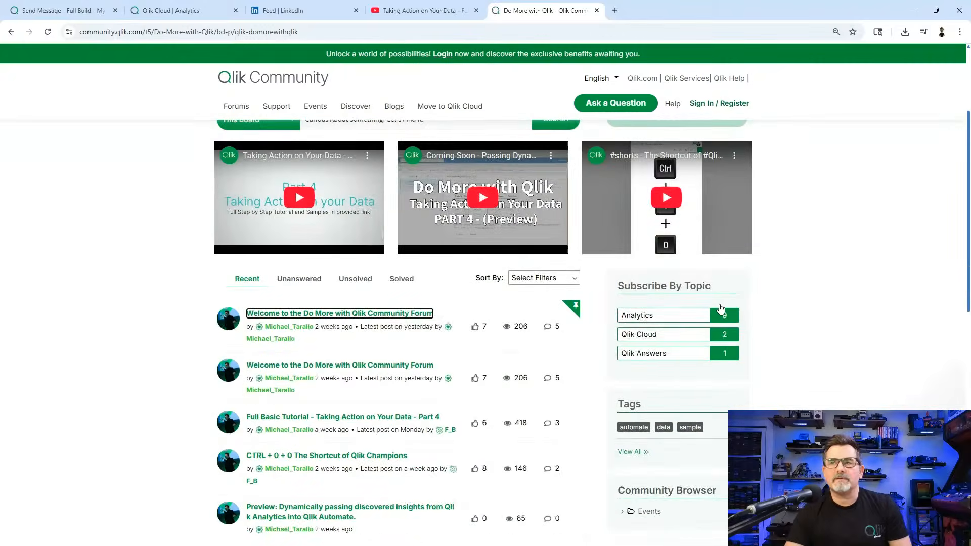
{"action": "scroll", "coordinate": [721, 308], "scroll_direction": "down", "scroll_amount": 1}
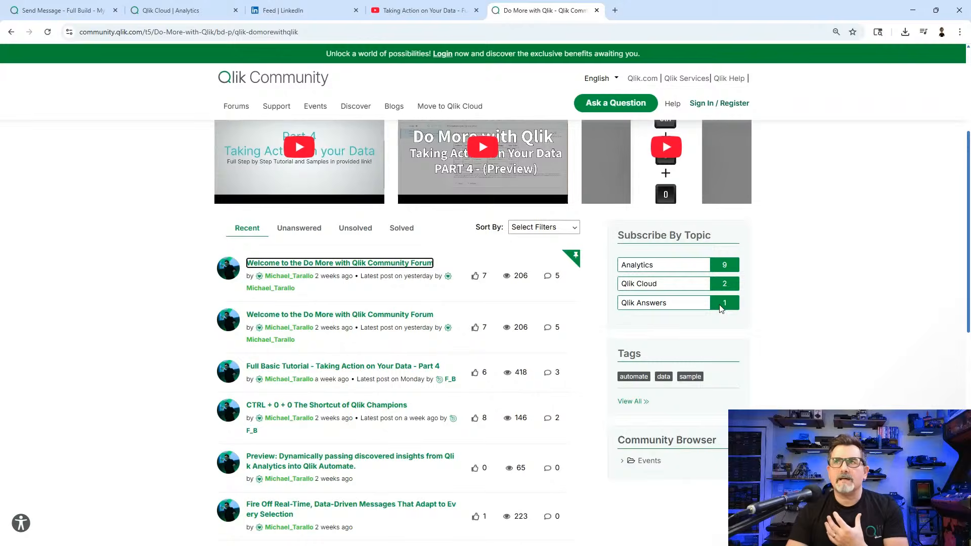
{"action": "scroll", "coordinate": [658, 283], "scroll_direction": "up", "scroll_amount": 2}
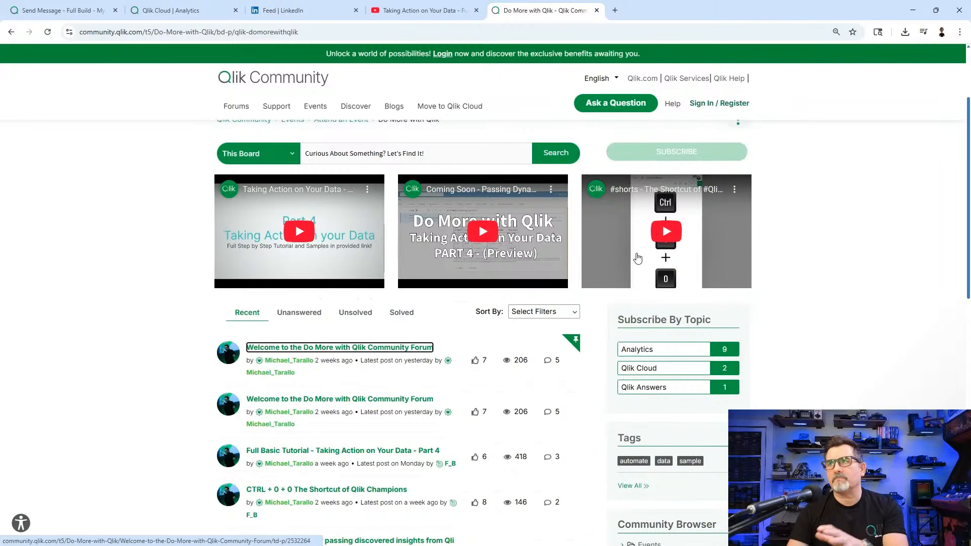
{"action": "scroll", "coordinate": [506, 299], "scroll_direction": "down", "scroll_amount": 1}
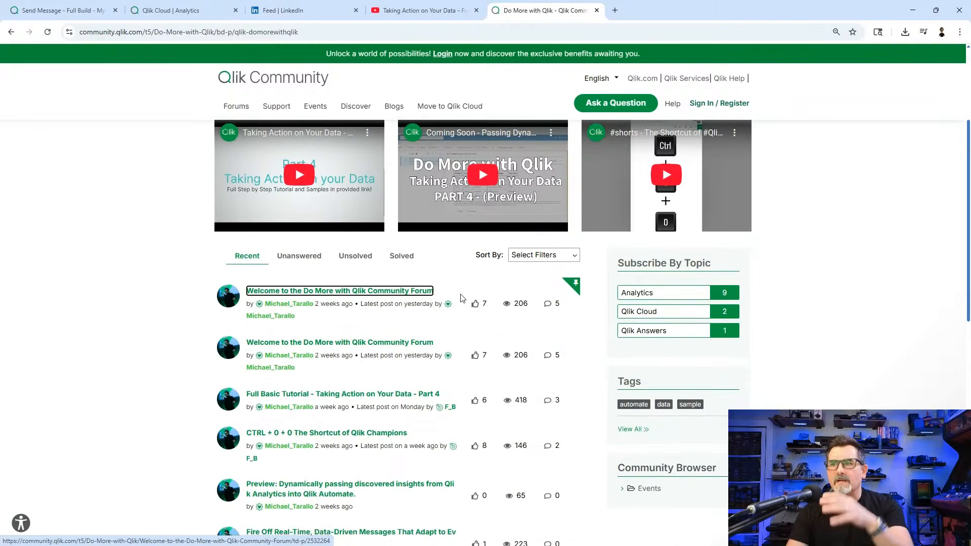
{"action": "scroll", "coordinate": [460, 298], "scroll_direction": "down", "scroll_amount": 3}
{"action": "scroll", "coordinate": [368, 291], "scroll_direction": "up", "scroll_amount": 3}
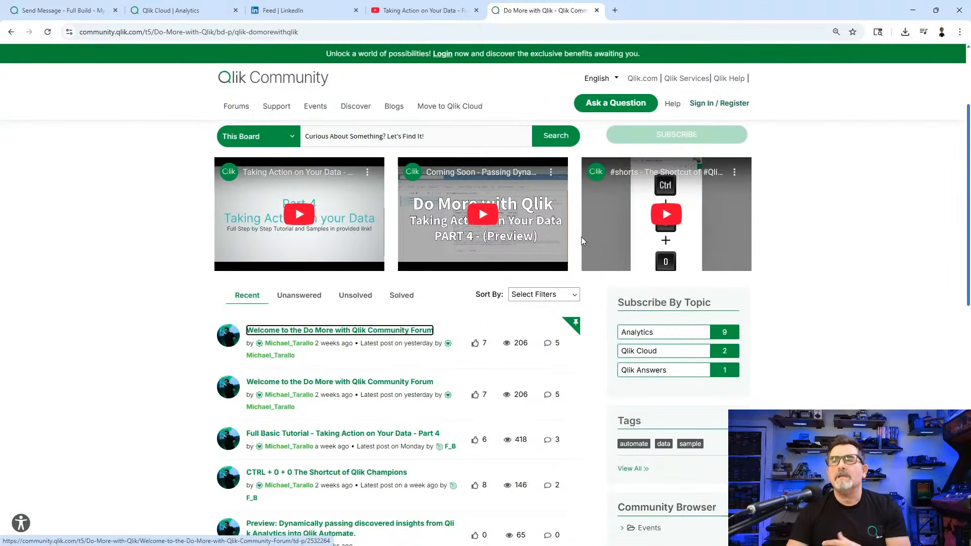
{"action": "scroll", "coordinate": [690, 278], "scroll_direction": "up", "scroll_amount": 1}
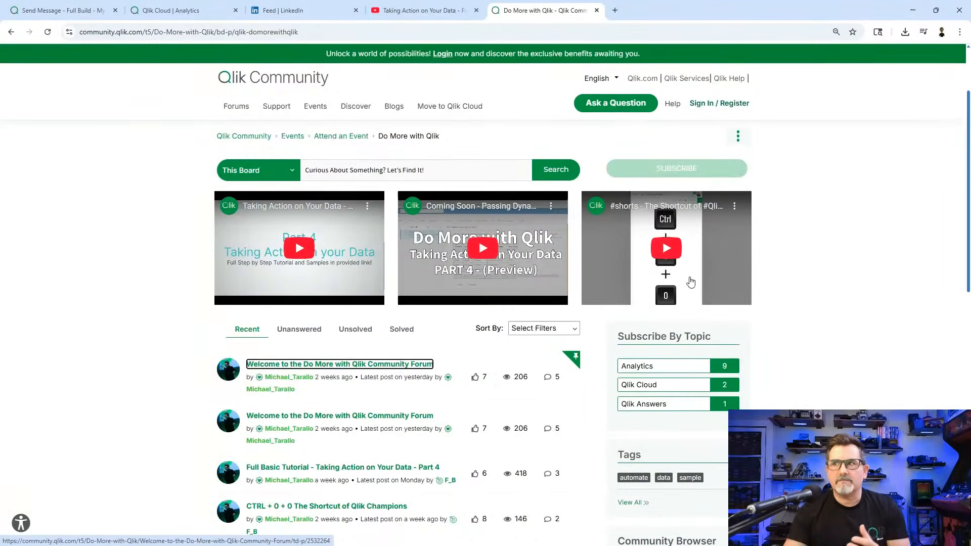
{"action": "scroll", "coordinate": [607, 355], "scroll_direction": "down", "scroll_amount": 2}
{"action": "scroll", "coordinate": [608, 355], "scroll_direction": "down", "scroll_amount": 3}
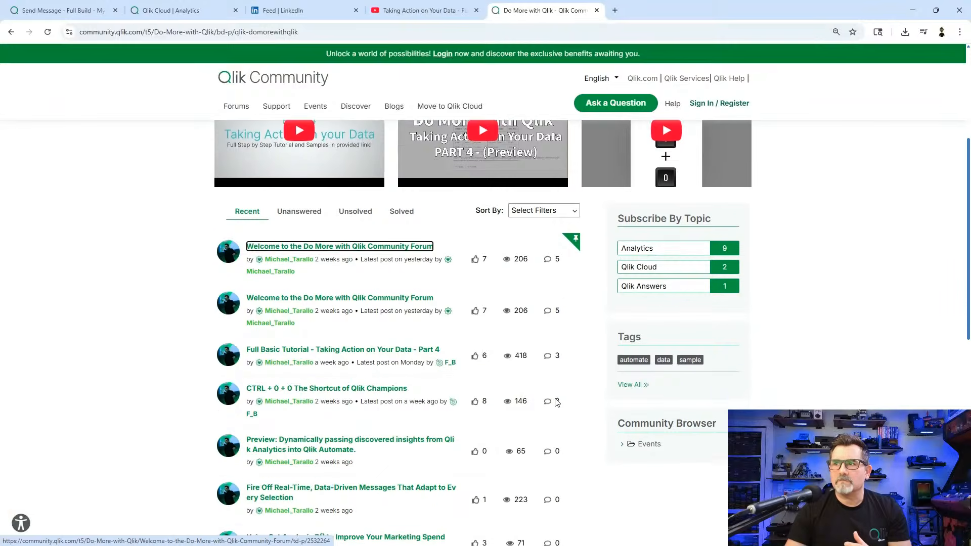
{"action": "scroll", "coordinate": [551, 430], "scroll_direction": "up", "scroll_amount": 4}
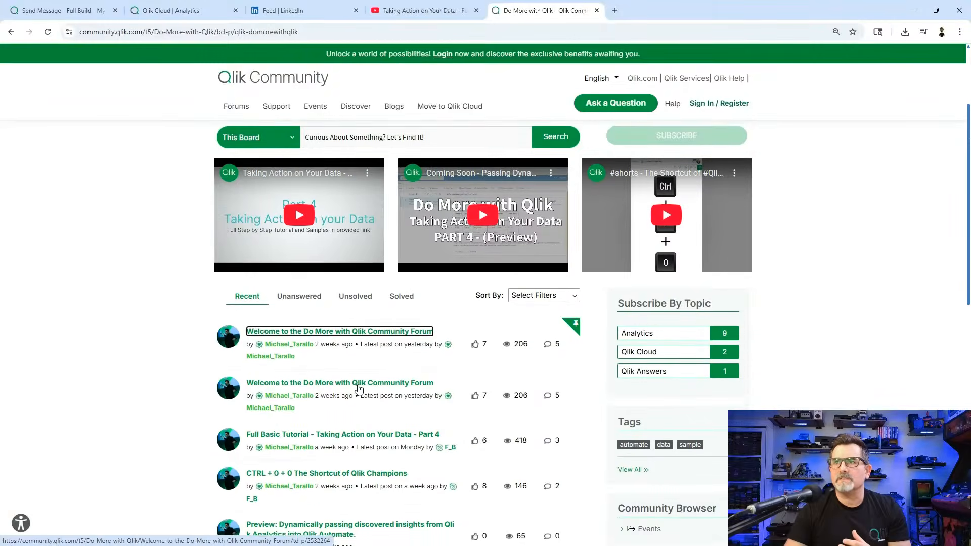
{"action": "scroll", "coordinate": [397, 394], "scroll_direction": "up", "scroll_amount": 1}
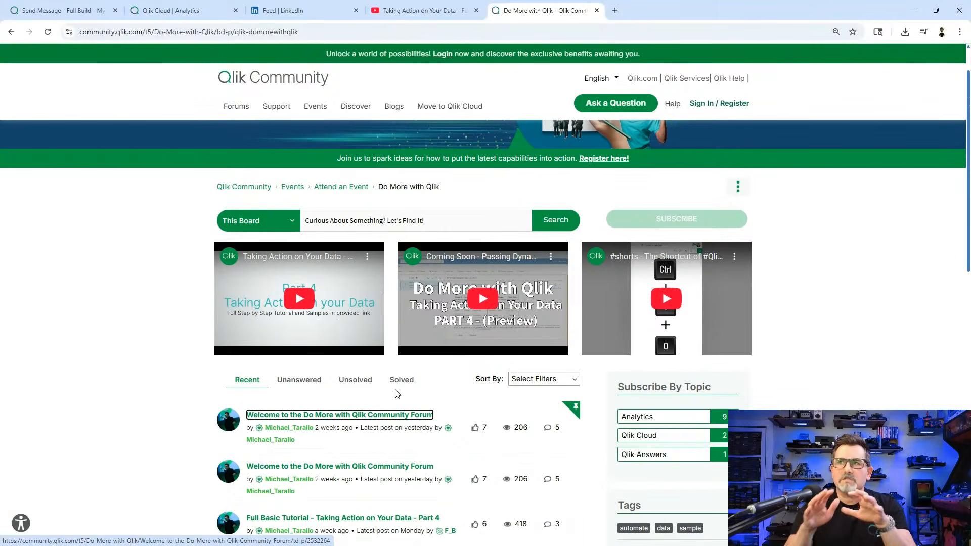